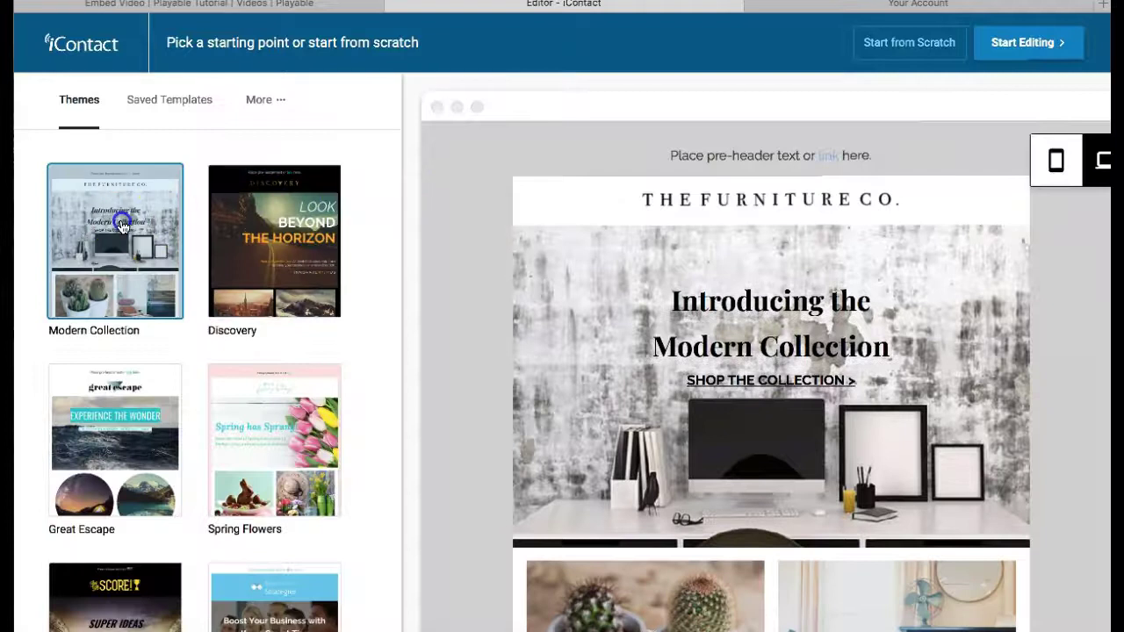
Step: Choose the Modern Collection theme for the new email
{"action": "left_click", "coordinate": [118, 221]}
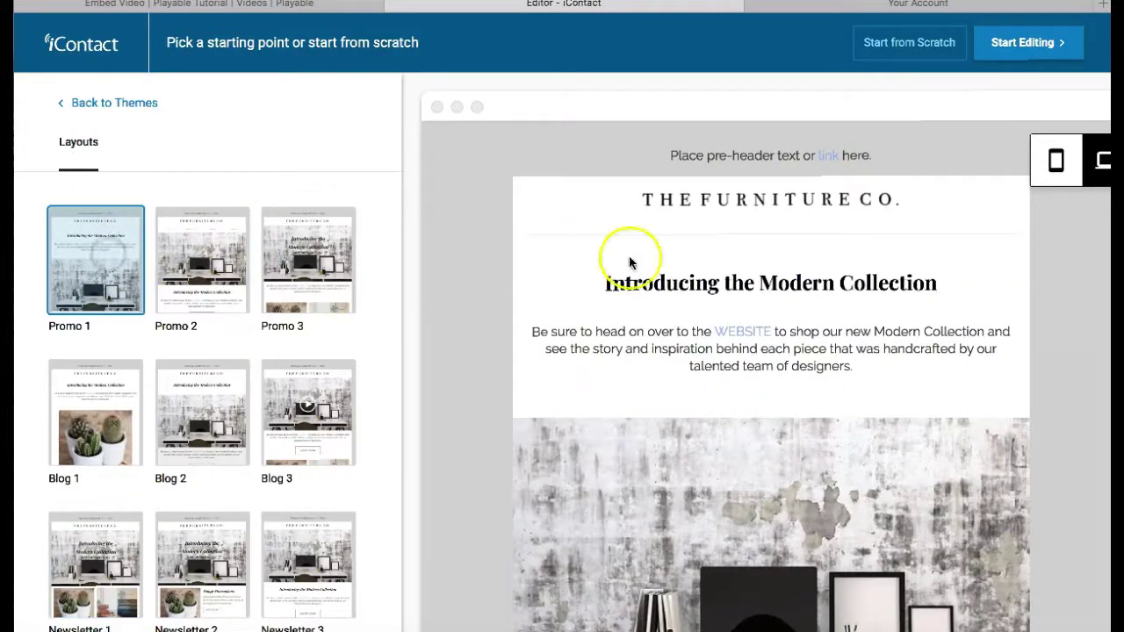
Step: Start editing the Promo 1 layout and add an HTML block below the intro text
{"action": "left_click", "coordinate": [1031, 50]}
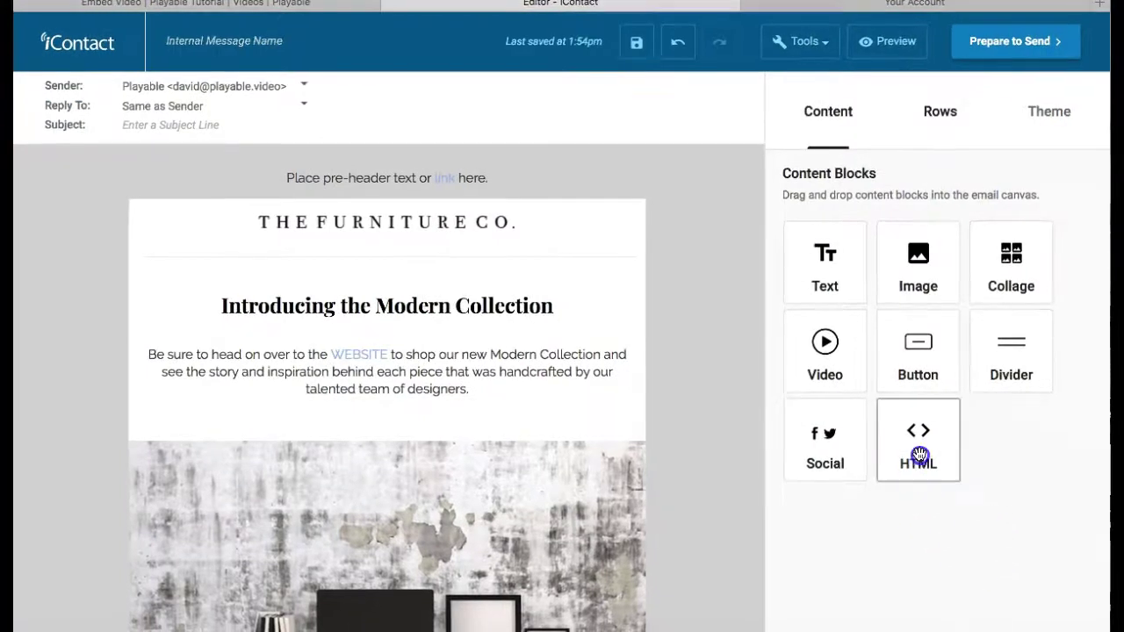
{"action": "left_click_drag", "start_coordinate": [885, 451], "coordinate": [412, 440]}
{"action": "left_click", "coordinate": [326, 450]}
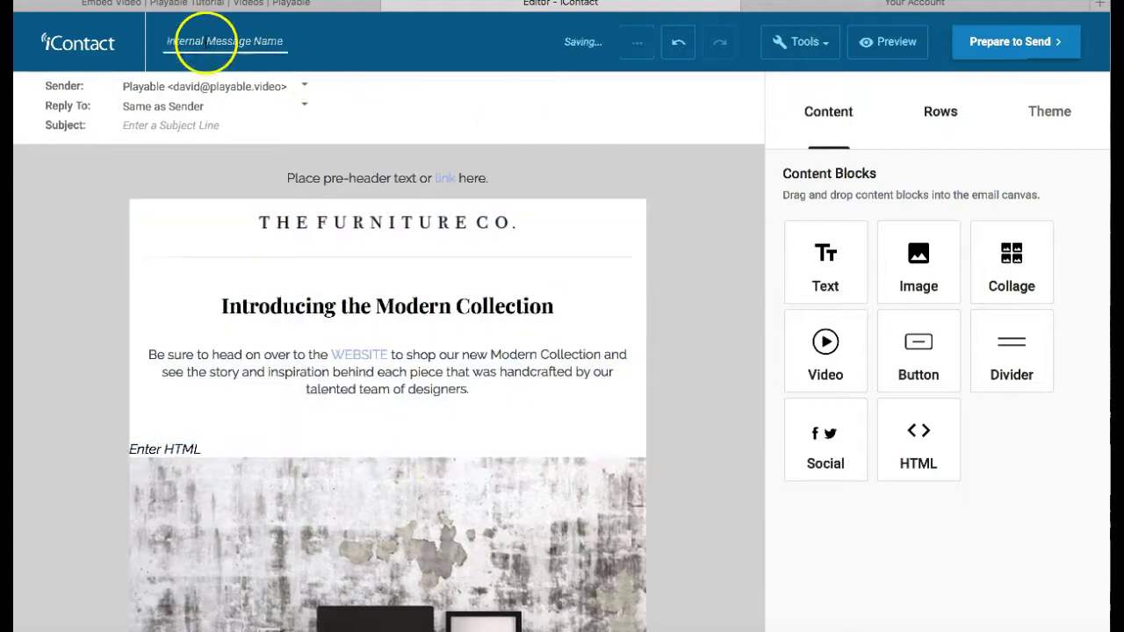
Step: Set the subject to 'Playable Tutorial' and begin entering the internal message name
{"action": "left_click", "coordinate": [162, 124]}
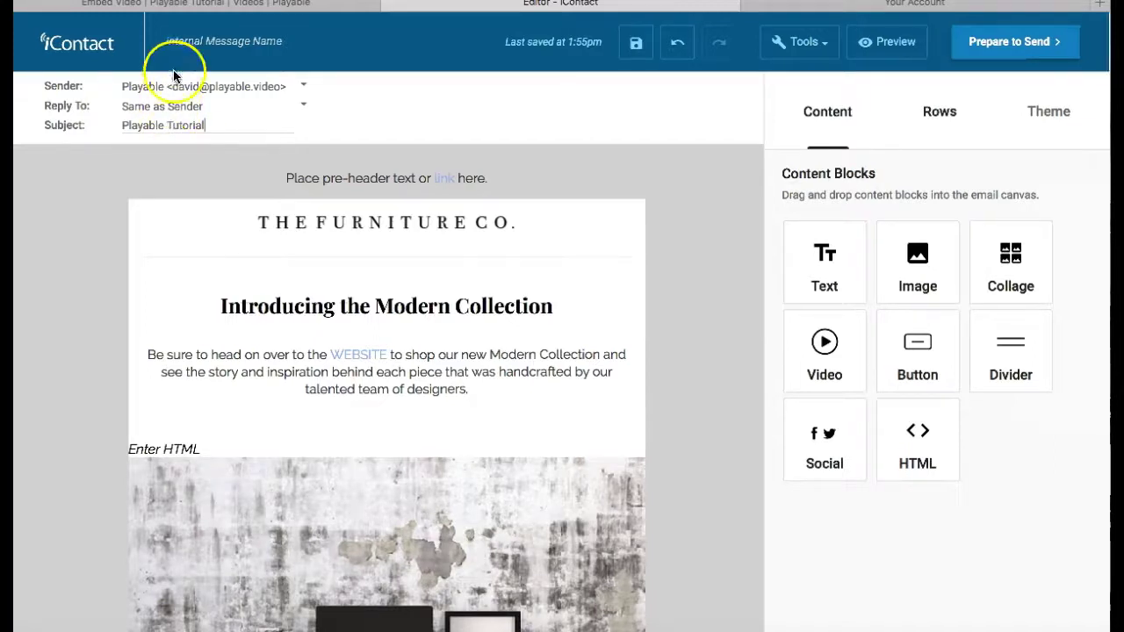
{"action": "left_click", "coordinate": [204, 41]}
{"action": "type", "text": "Pl"}
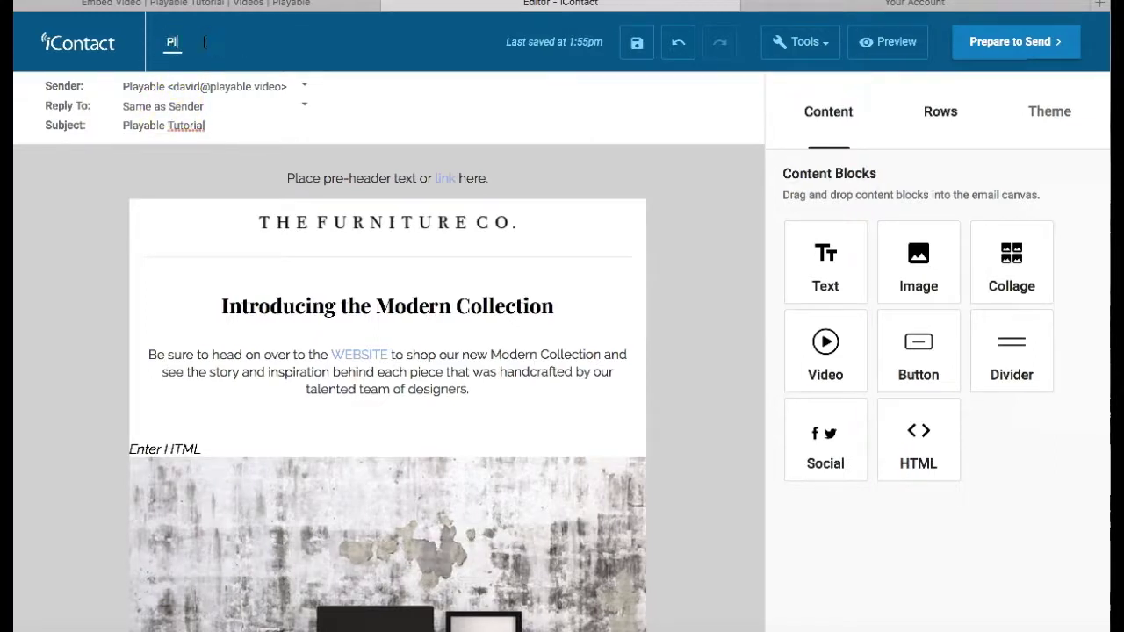
{"action": "type", "text": "ayab"}
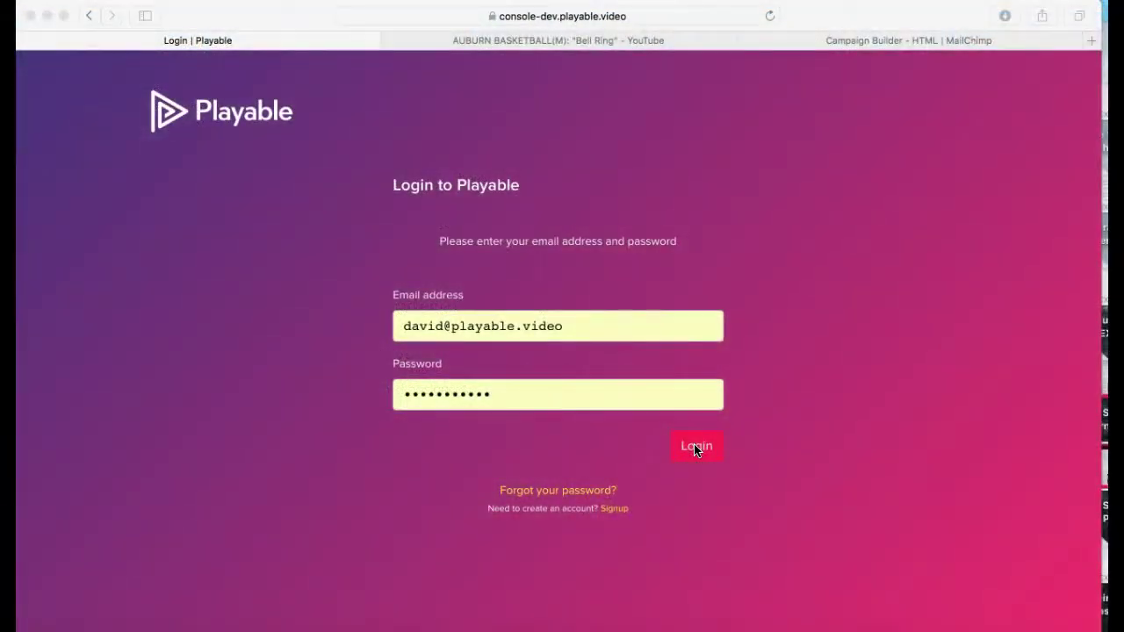
Step: Log in to Playable and go to the Videos list
{"action": "left_click", "coordinate": [695, 448]}
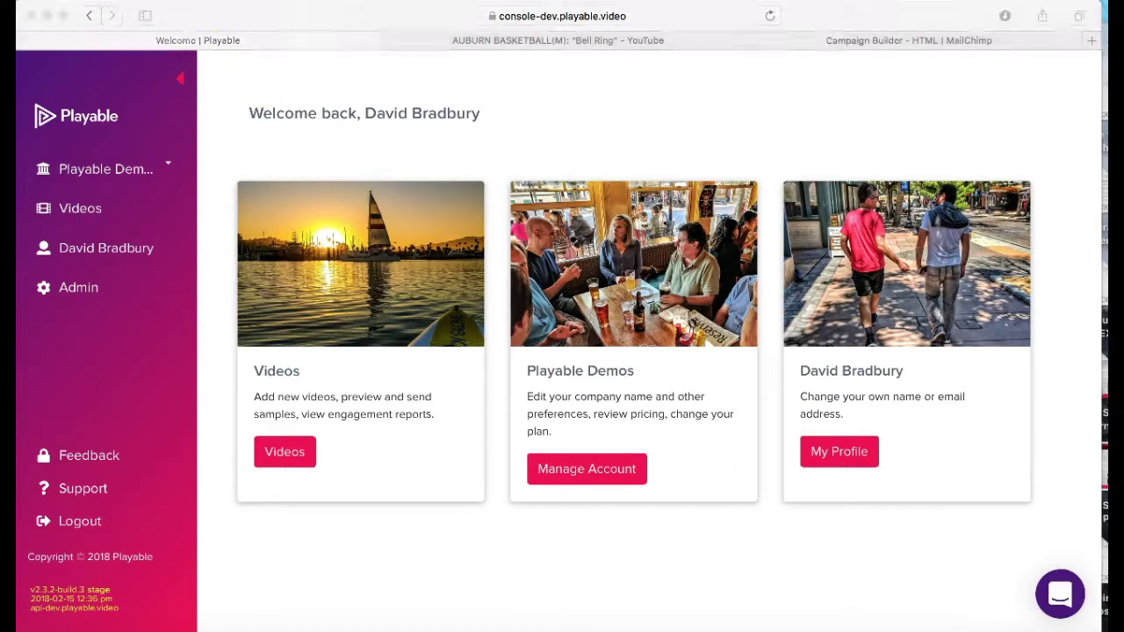
{"action": "left_click", "coordinate": [288, 460]}
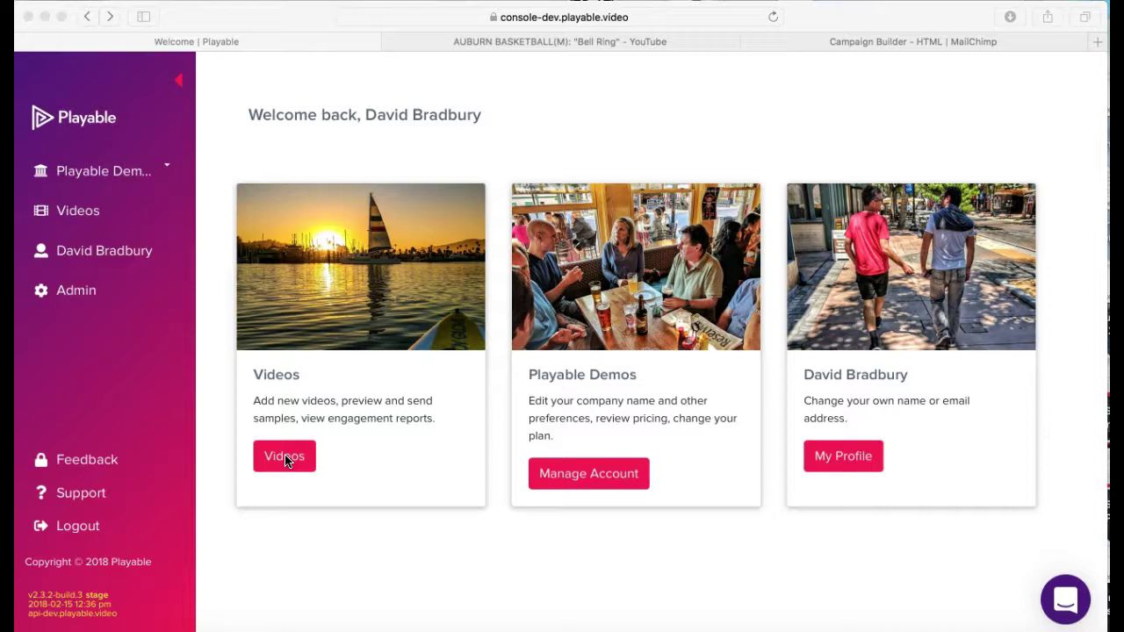
{"action": "left_click", "coordinate": [285, 459]}
{"action": "left_click", "coordinate": [284, 457]}
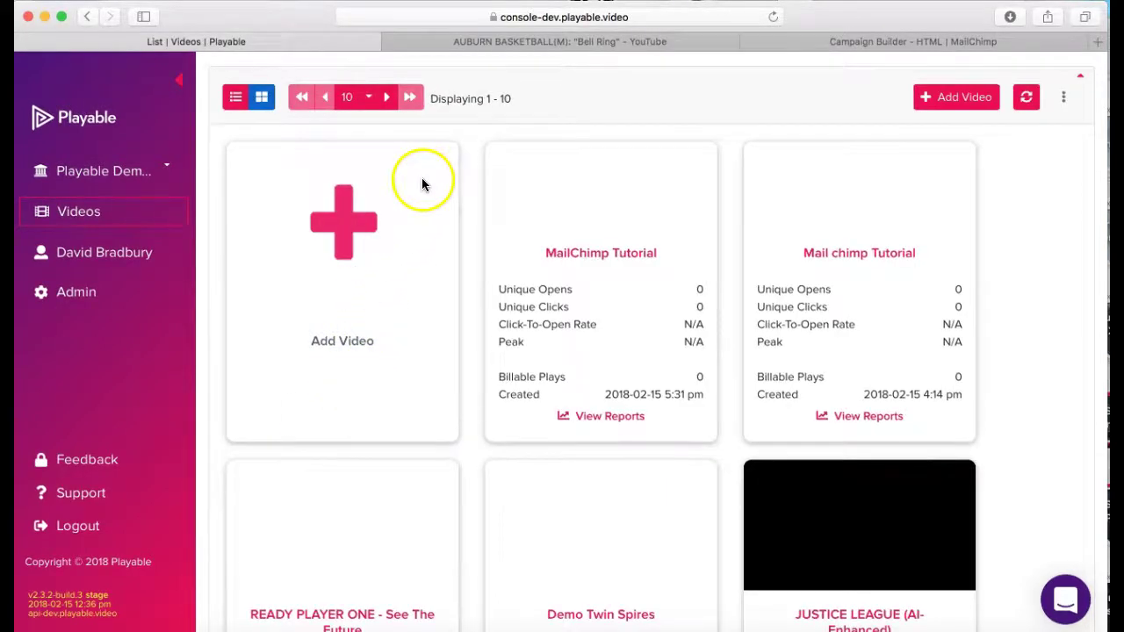
Step: Create a video titled 'Playable Tutorial' with fixed 564 × 212 px output, sourced from a URL
{"action": "left_click", "coordinate": [343, 230]}
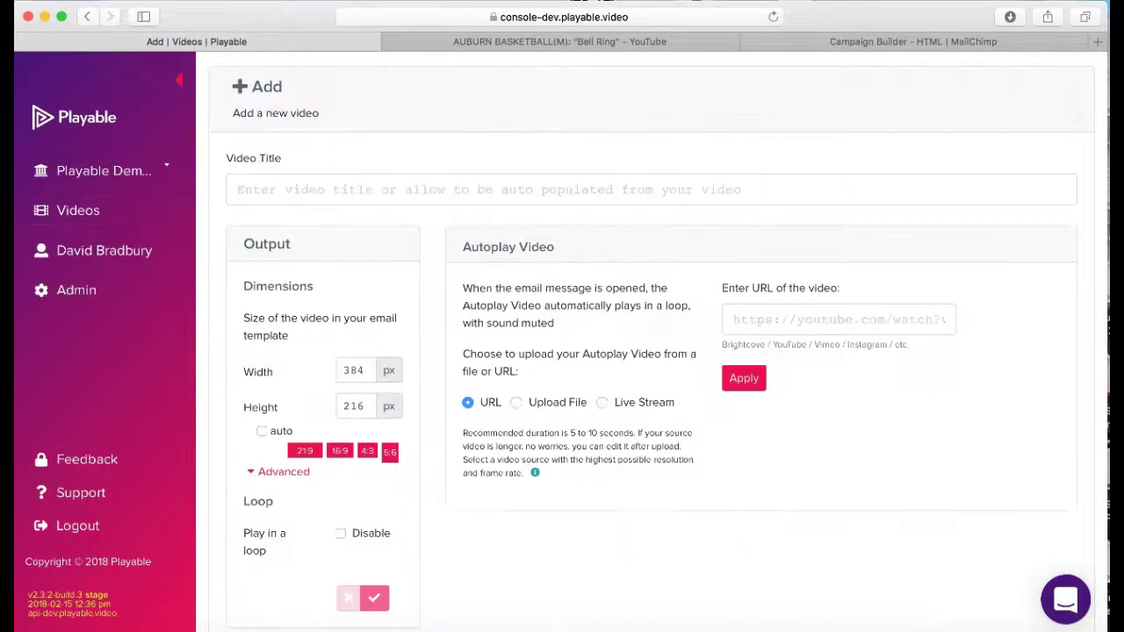
{"action": "left_click", "coordinate": [262, 150]}
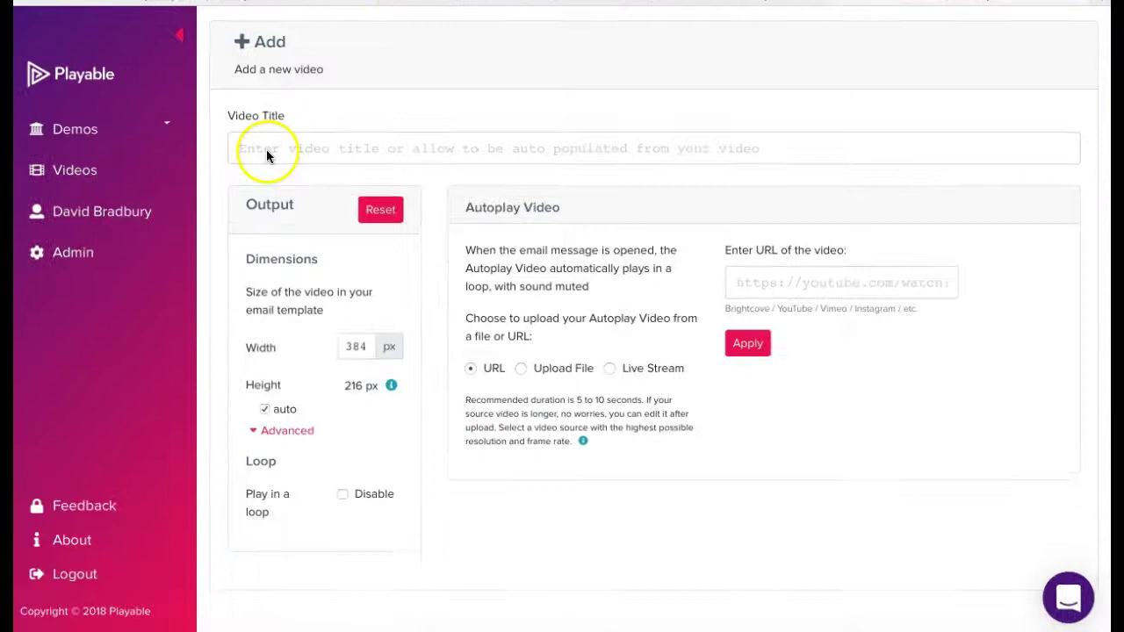
{"action": "type", "text": "Playable Tutorial"}
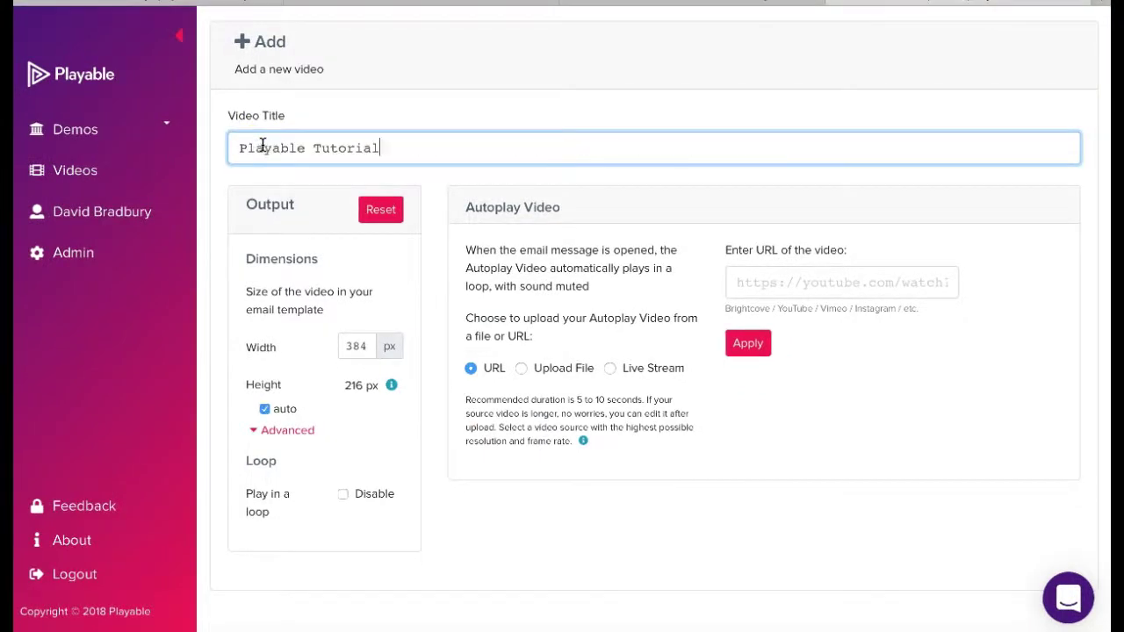
{"action": "left_click", "coordinate": [365, 344]}
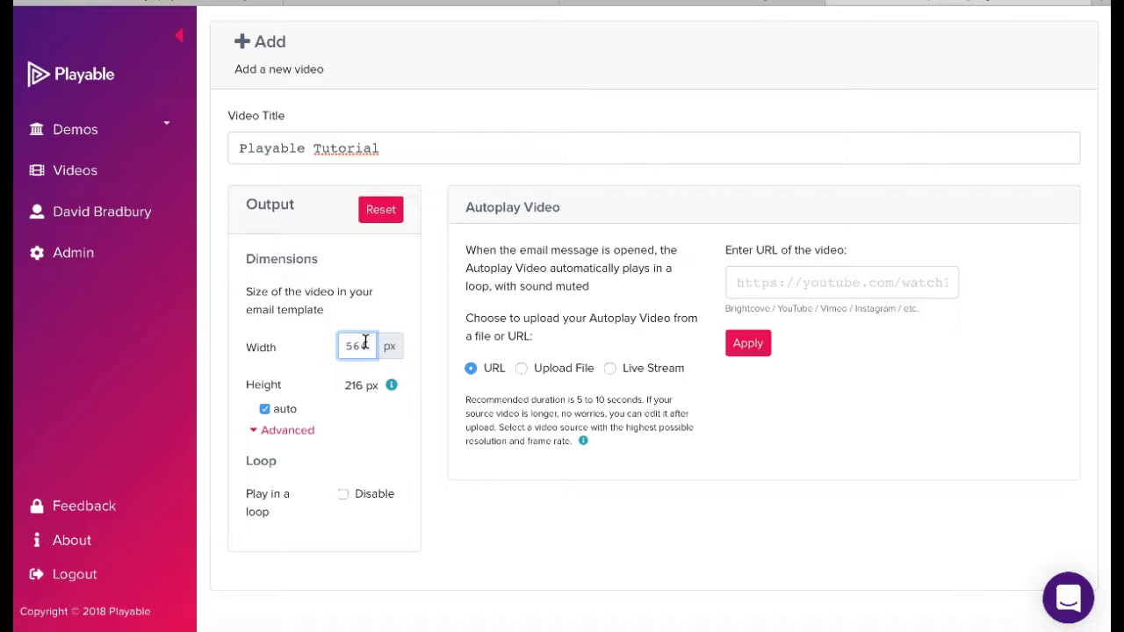
{"action": "left_click", "coordinate": [265, 409]}
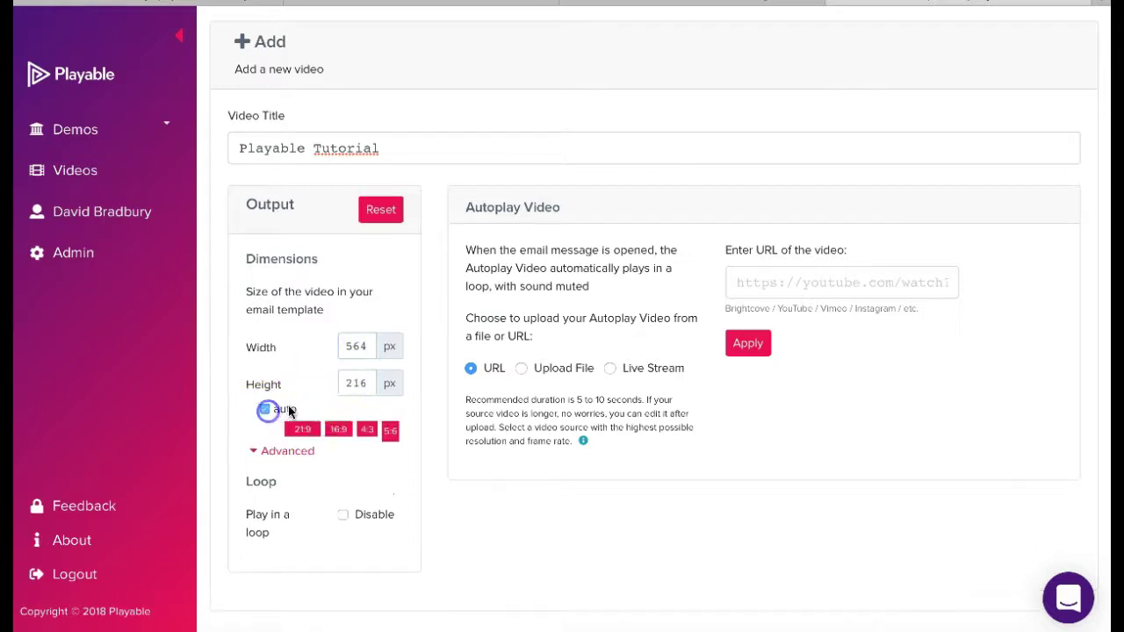
{"action": "left_click", "coordinate": [367, 385]}
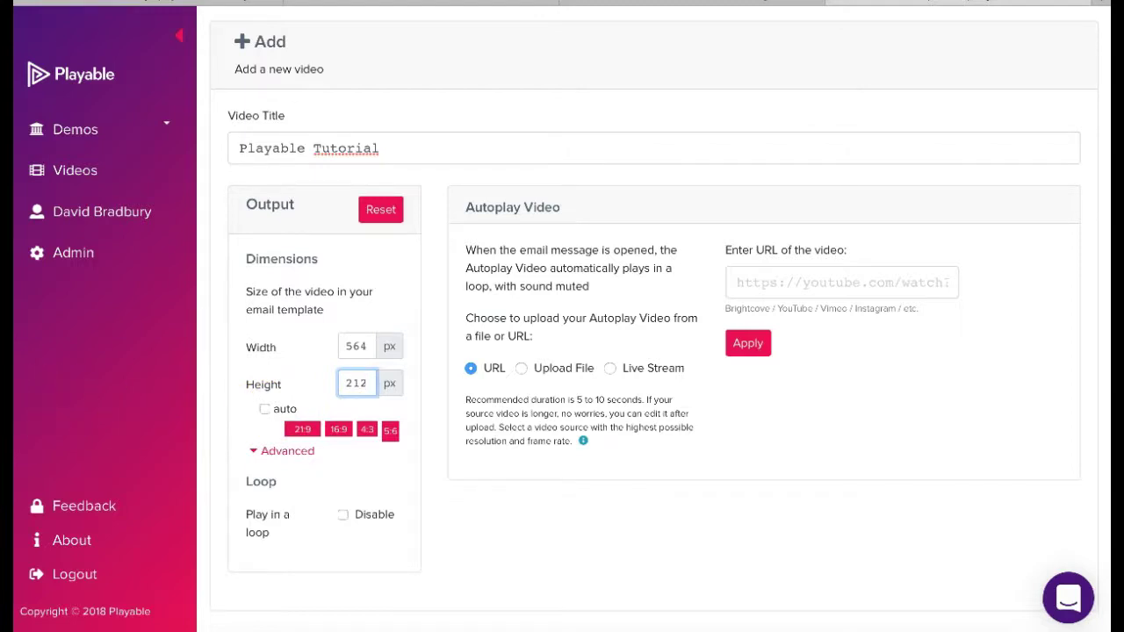
{"action": "left_click", "coordinate": [725, 428]}
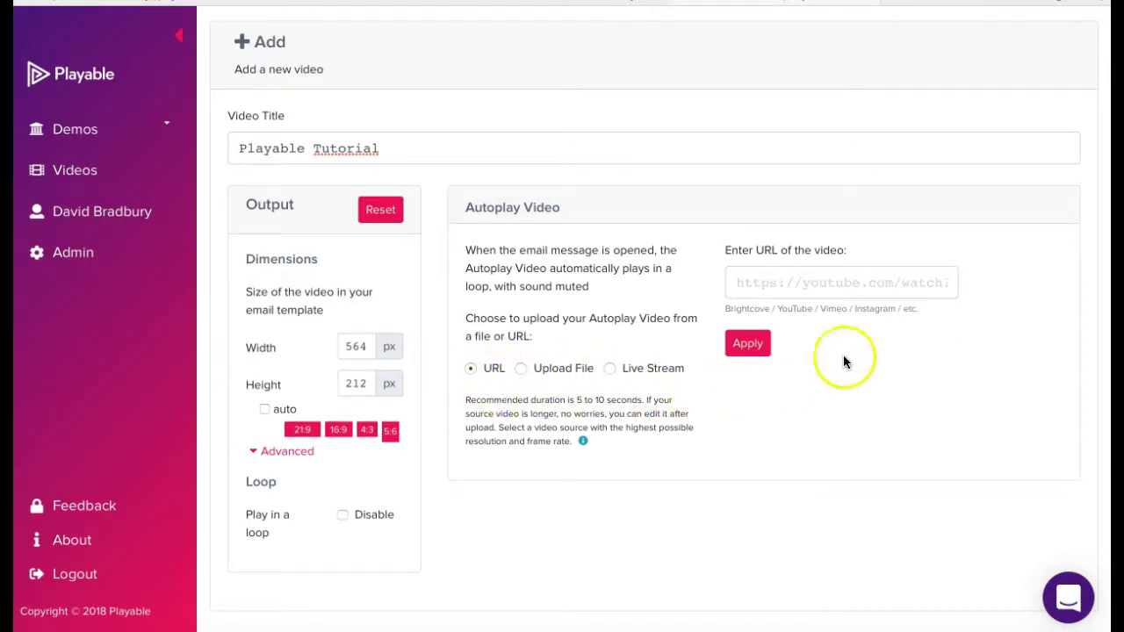
Step: Copy the AUBURN BASKETBALL(M) 'Bell Ring' YouTube video's address and return to Playable
{"action": "left_click", "coordinate": [969, 5]}
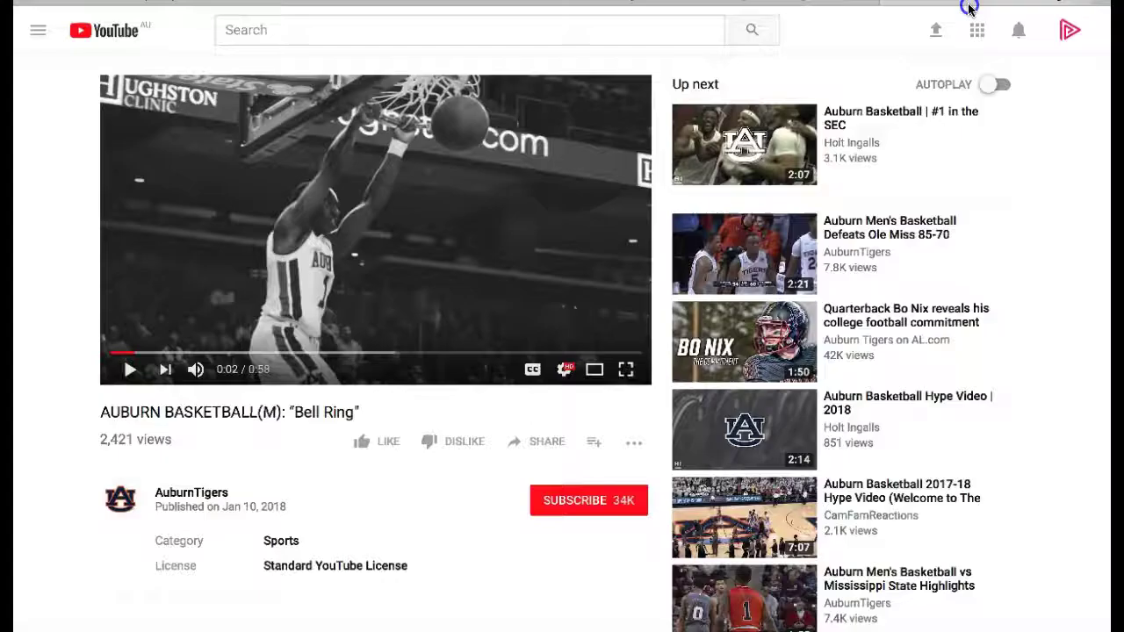
{"action": "key", "text": "super+l"}
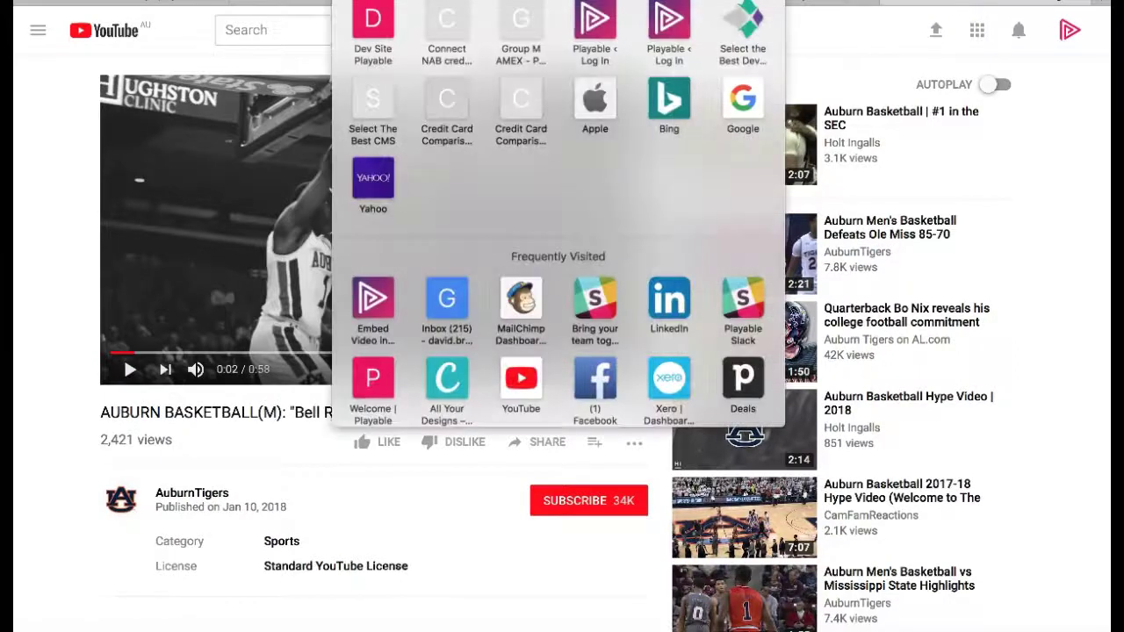
{"action": "left_click", "coordinate": [97, 1]}
{"action": "left_click", "coordinate": [101, 23]}
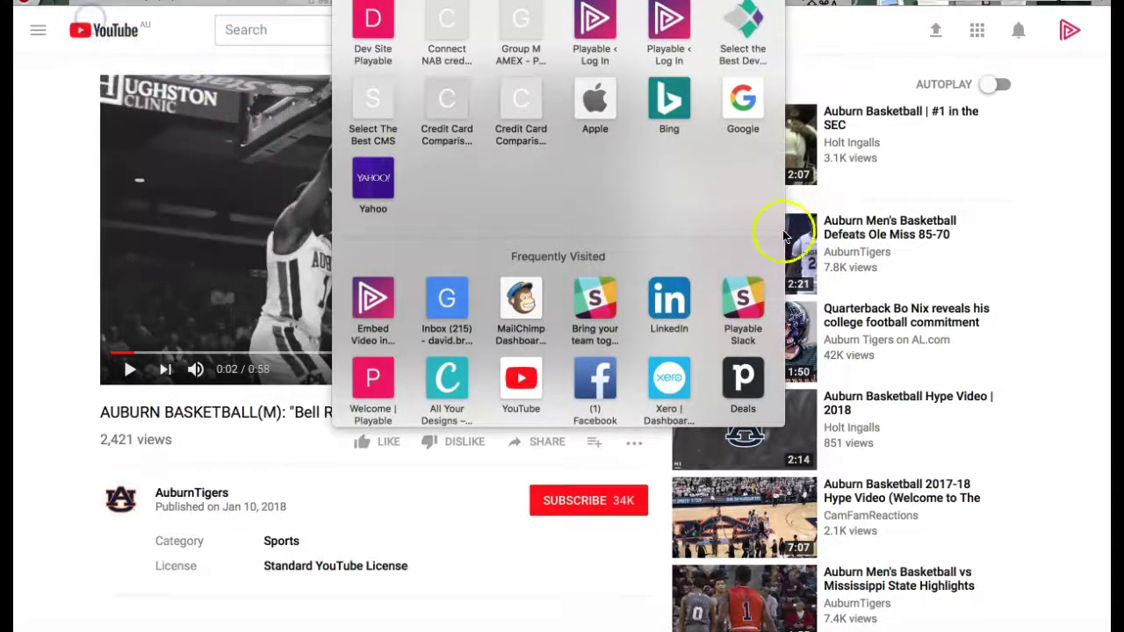
{"action": "left_click", "coordinate": [656, 503]}
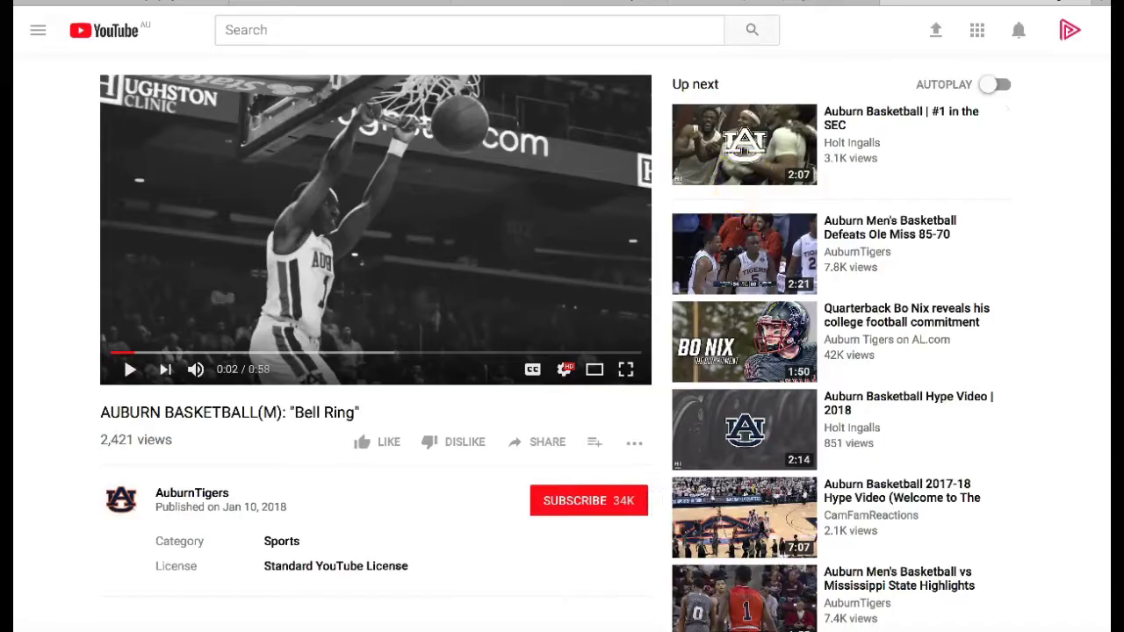
{"action": "left_click", "coordinate": [723, 7]}
Step: Paste the YouTube basketball video's URL as the source and apply it
{"action": "left_click", "coordinate": [749, 288]}
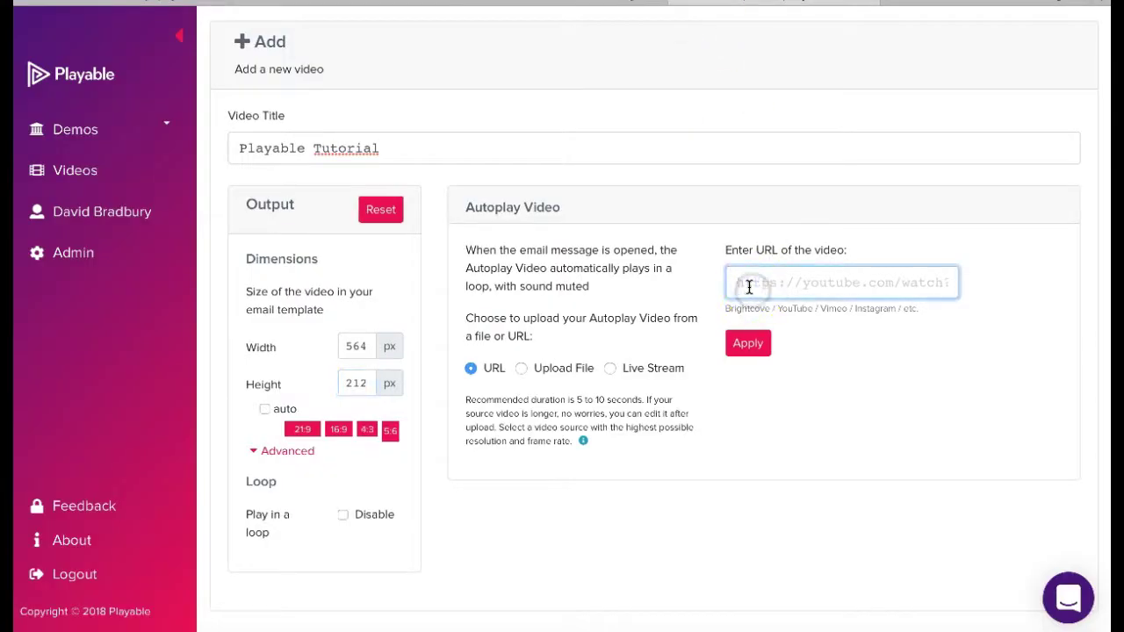
{"action": "key", "text": "ctrl+v"}
{"action": "left_click", "coordinate": [748, 343]}
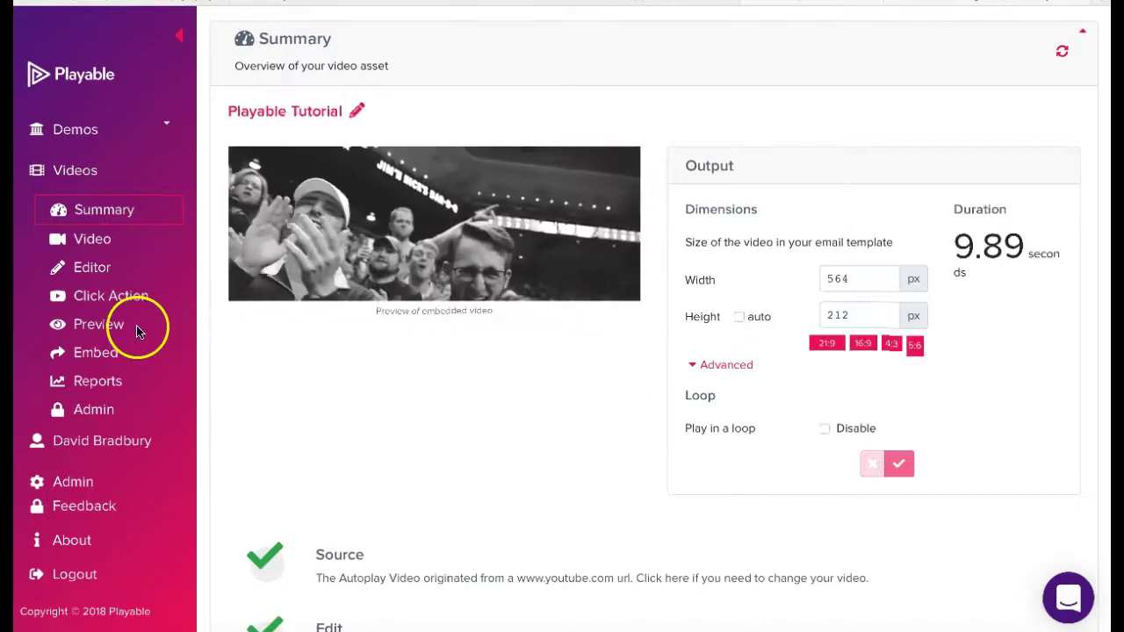
Step: Shorten the first clip, add a second clip trimmed to 9.89–14.99 s, and continue
{"action": "left_click", "coordinate": [92, 268]}
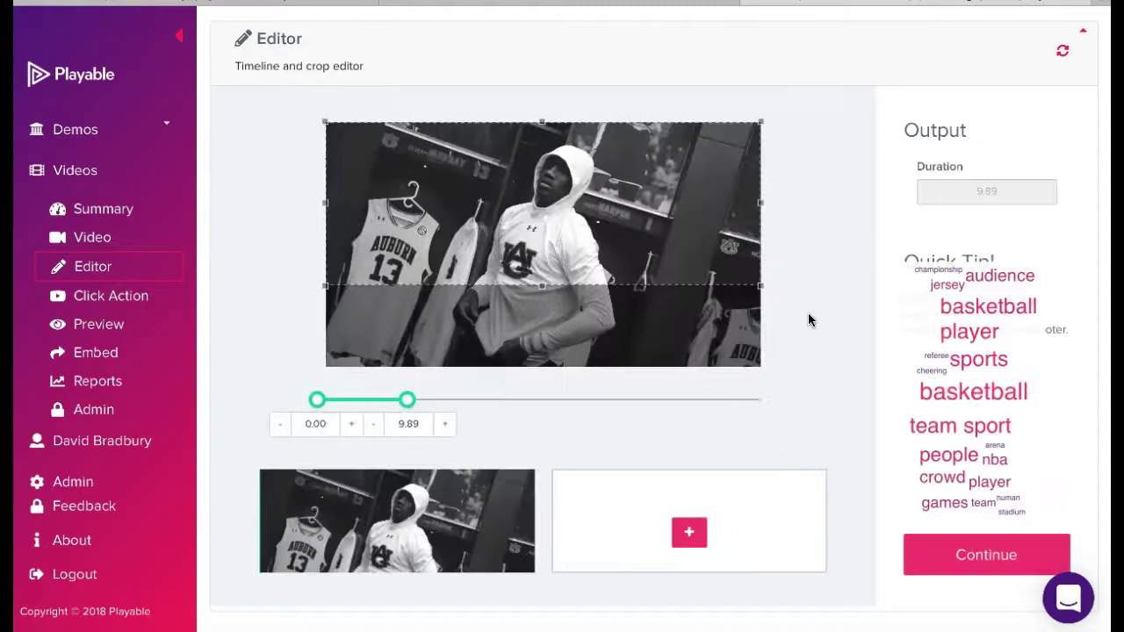
{"action": "left_click", "coordinate": [714, 302]}
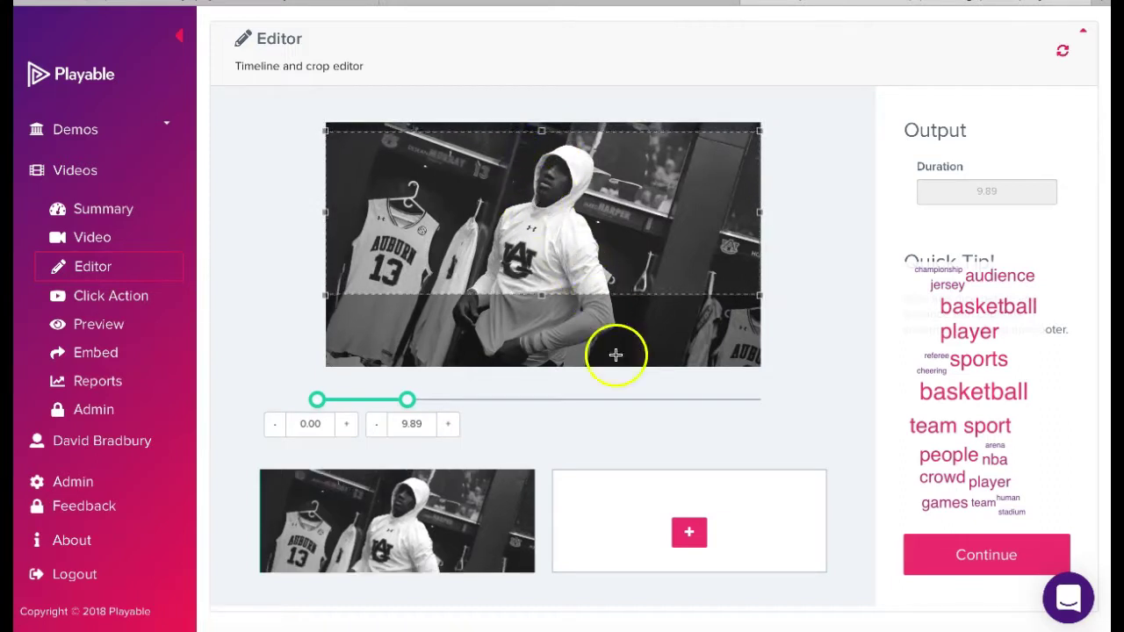
{"action": "left_click", "coordinate": [688, 533]}
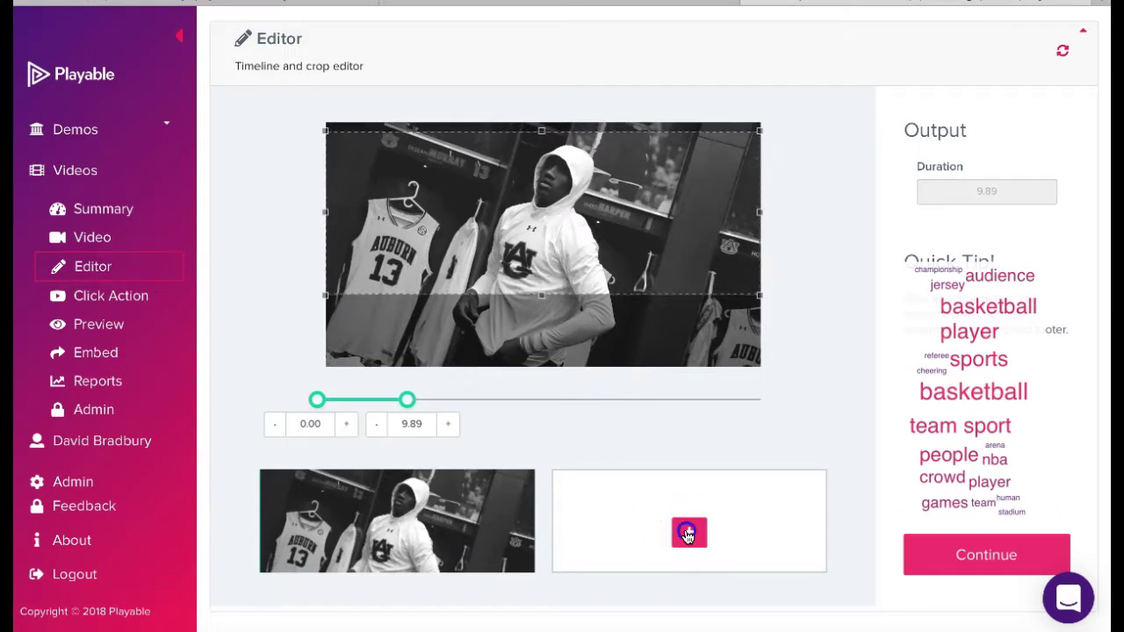
{"action": "left_click_drag", "start_coordinate": [431, 408], "coordinate": [368, 401]}
{"action": "left_click", "coordinate": [397, 500]}
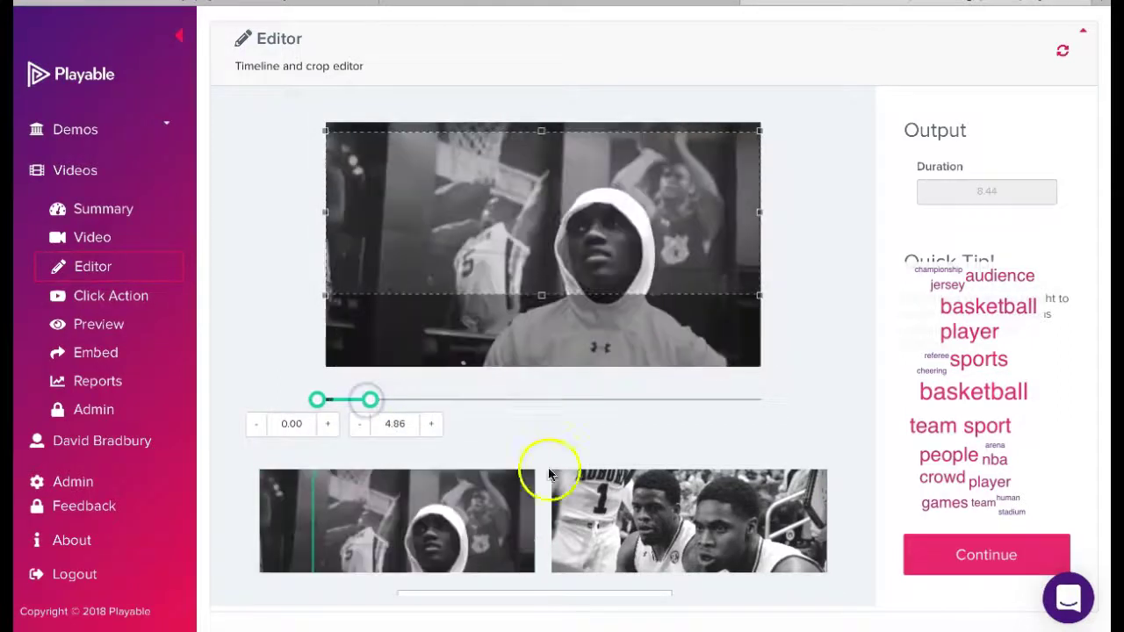
{"action": "left_click", "coordinate": [557, 478]}
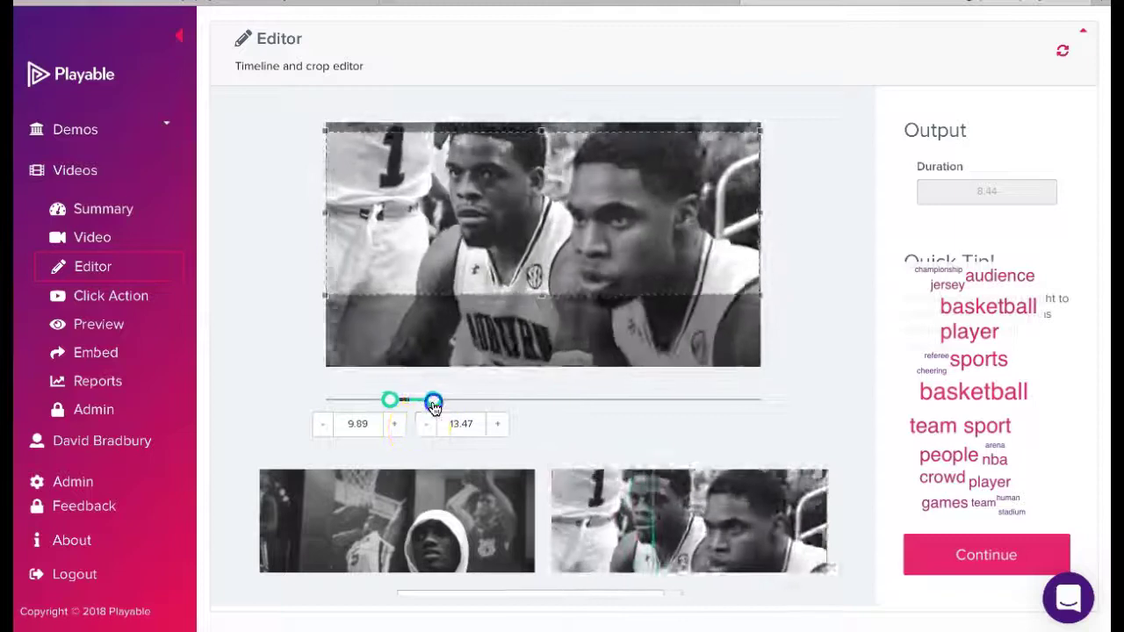
{"action": "left_click_drag", "start_coordinate": [433, 404], "coordinate": [446, 405]}
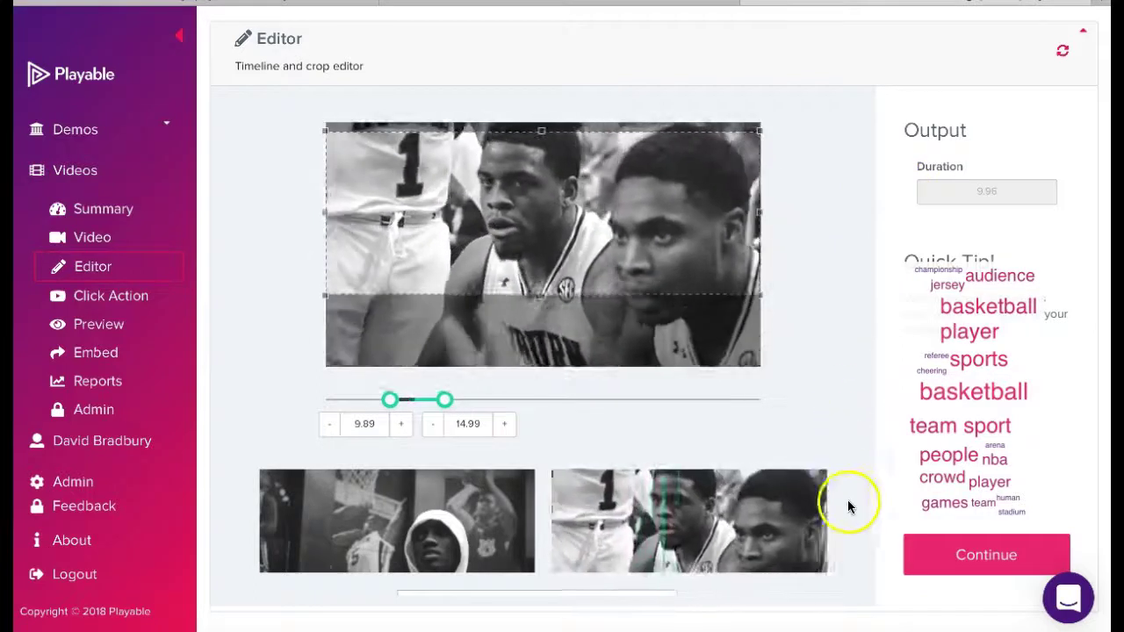
{"action": "left_click", "coordinate": [971, 561]}
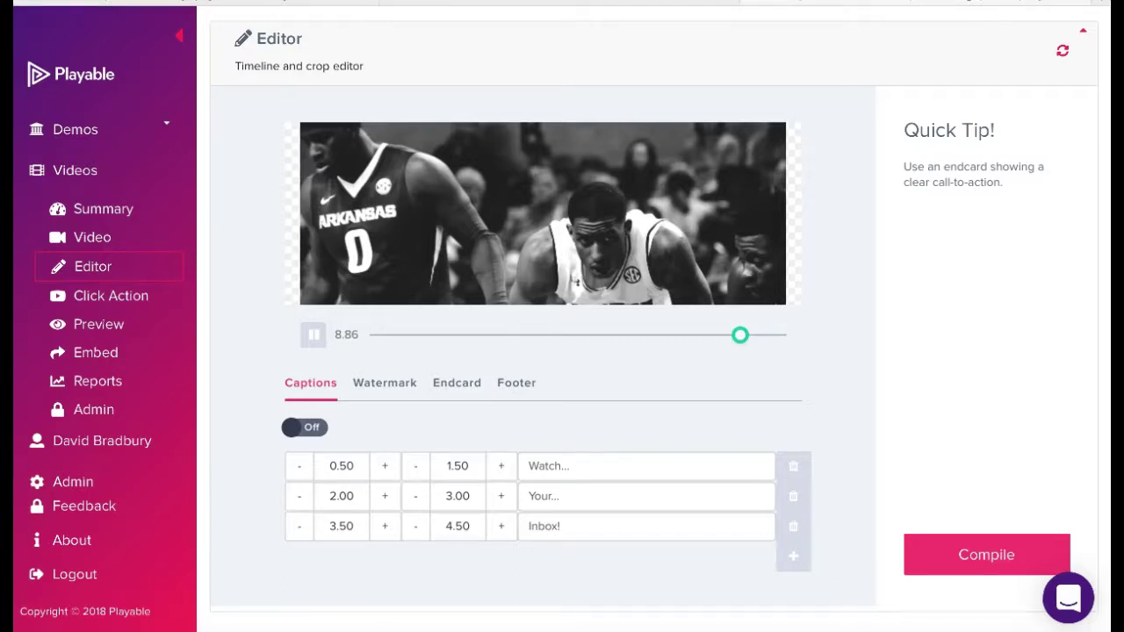
Step: Turn off the Click To Watch More footer and the play-icon watermark
{"action": "left_click", "coordinate": [517, 383]}
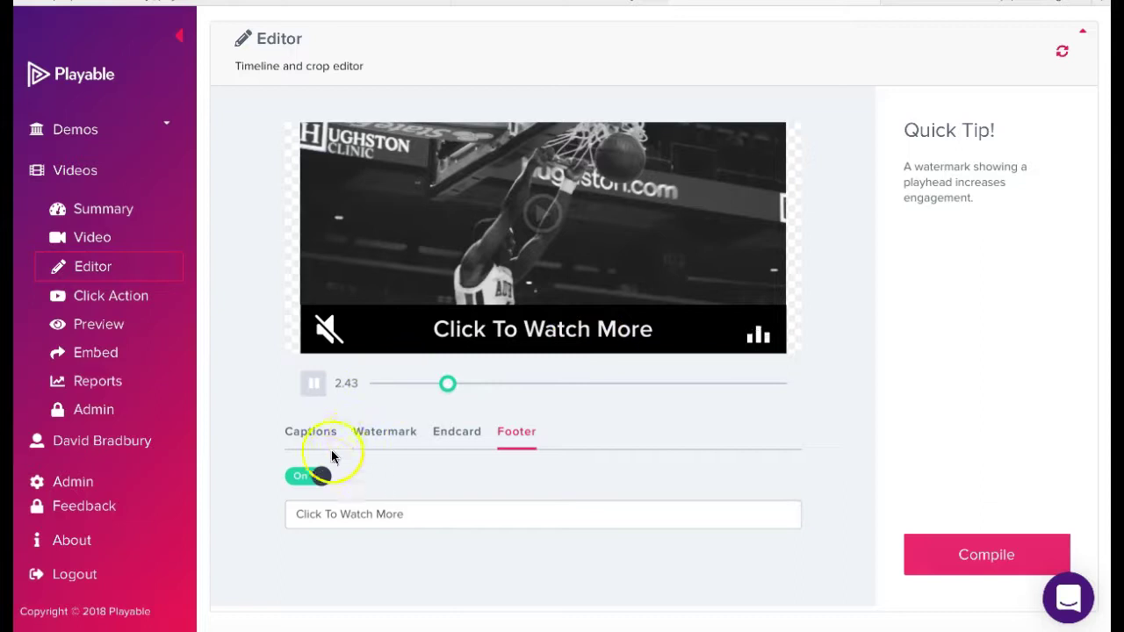
{"action": "left_click", "coordinate": [319, 476]}
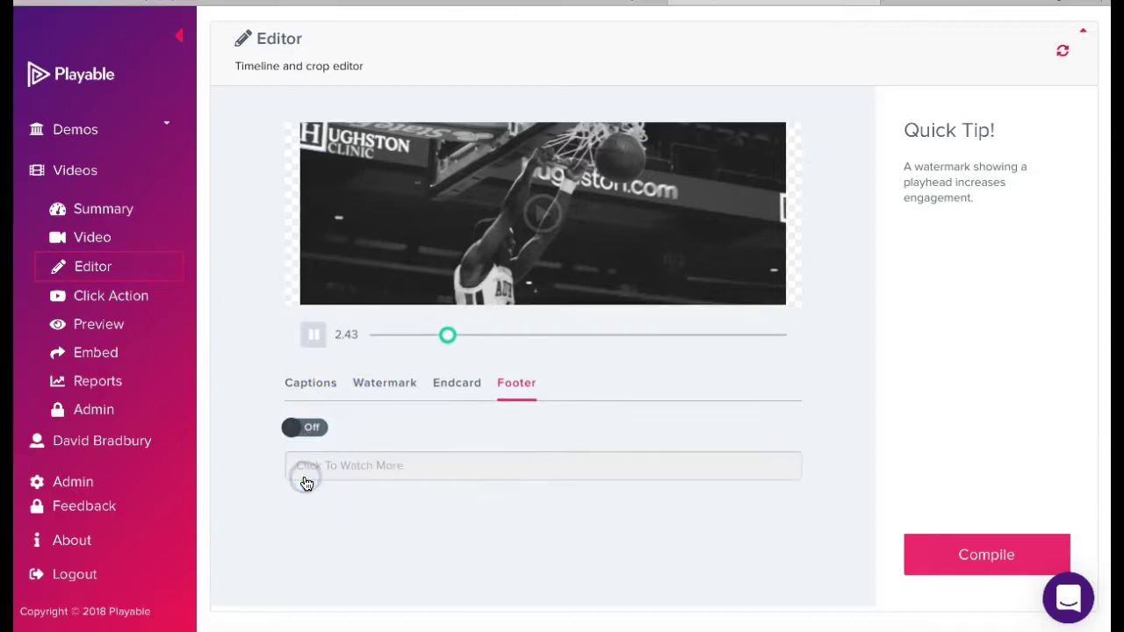
{"action": "left_click", "coordinate": [381, 386]}
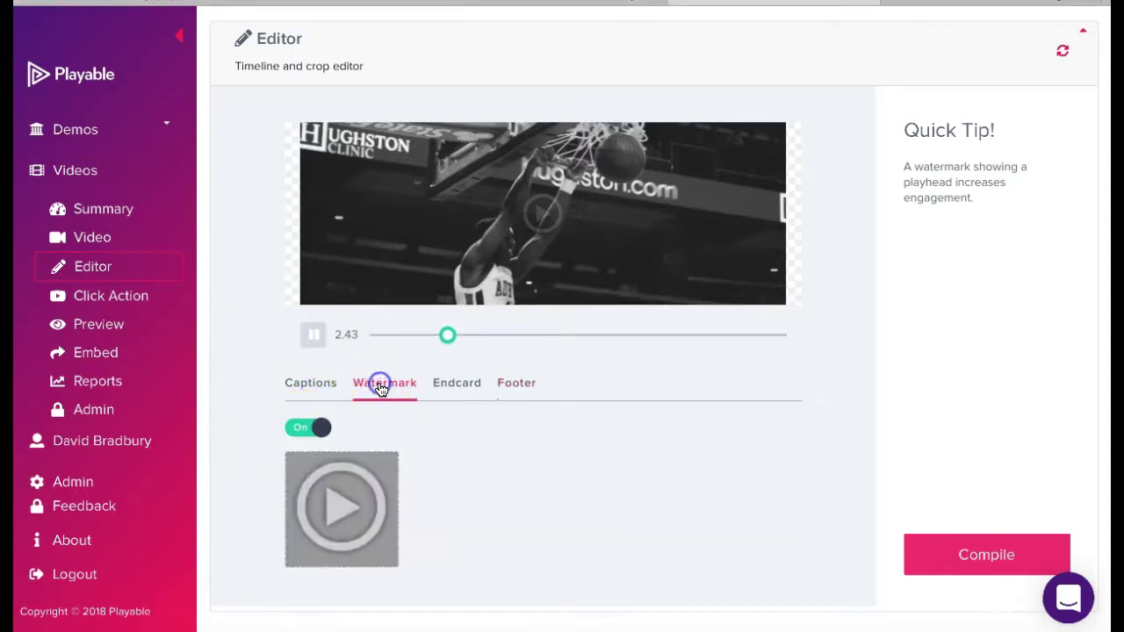
{"action": "left_click", "coordinate": [327, 428]}
Step: Replace the endcard image with Tigers Logo from Pictures, leaving the footer off
{"action": "left_click", "coordinate": [454, 387]}
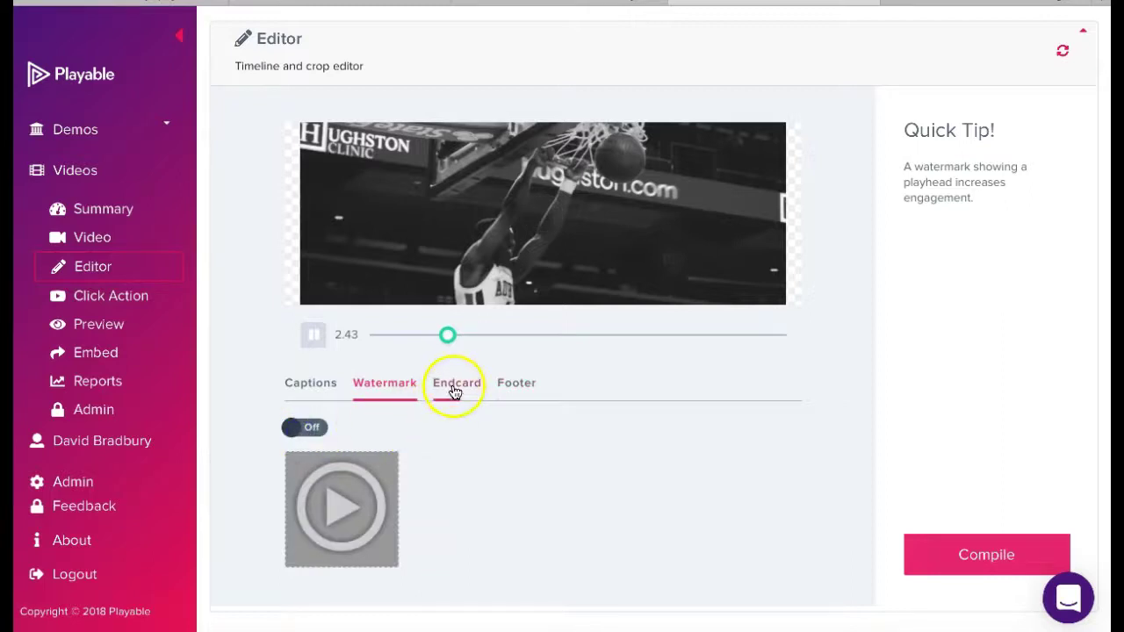
{"action": "left_click", "coordinate": [330, 501]}
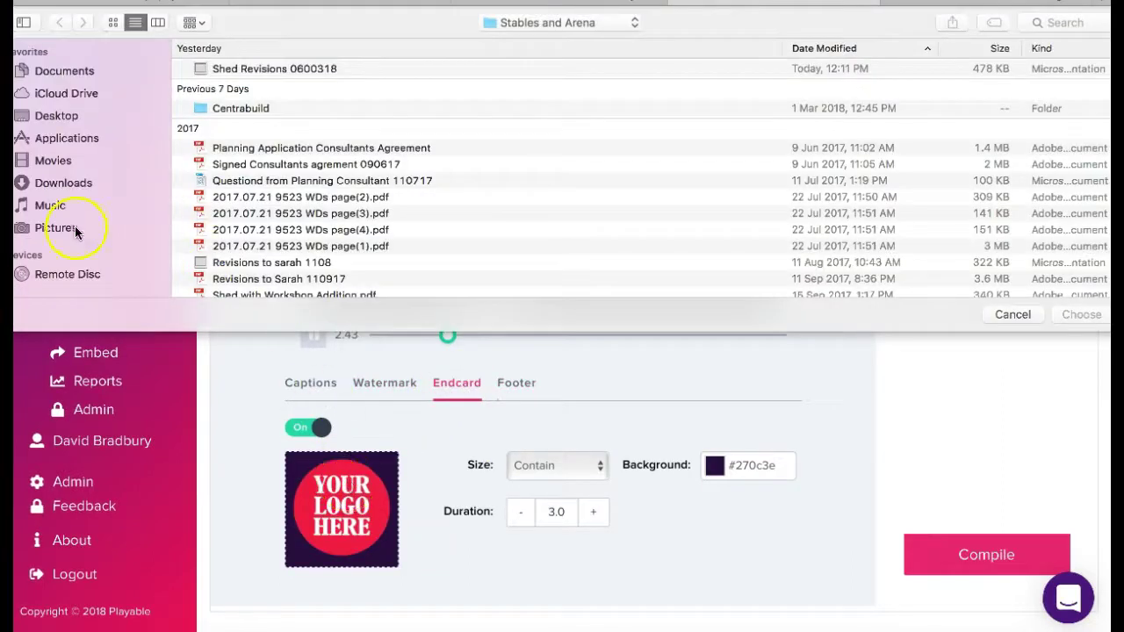
{"action": "left_click", "coordinate": [56, 228]}
{"action": "left_click", "coordinate": [245, 72]}
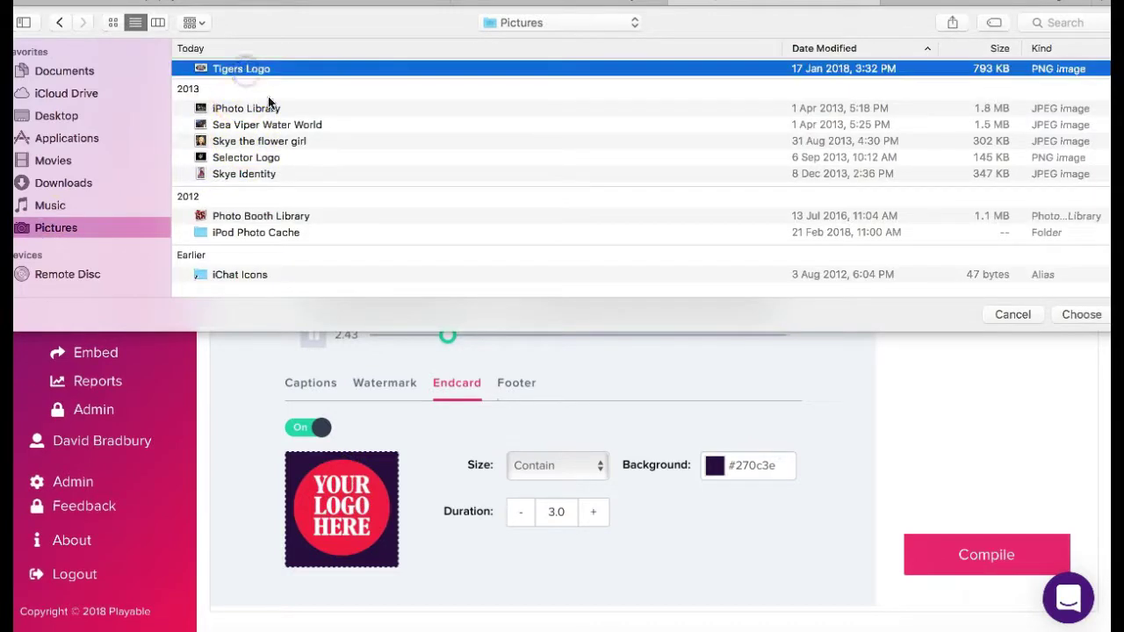
{"action": "left_click", "coordinate": [1067, 317]}
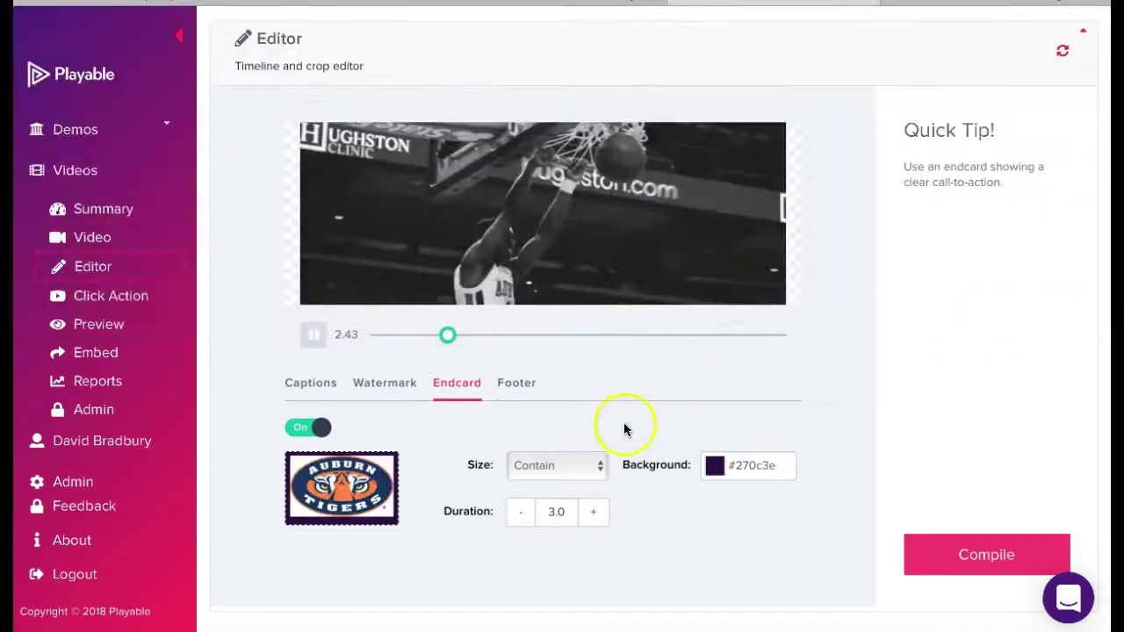
{"action": "left_click", "coordinate": [519, 384]}
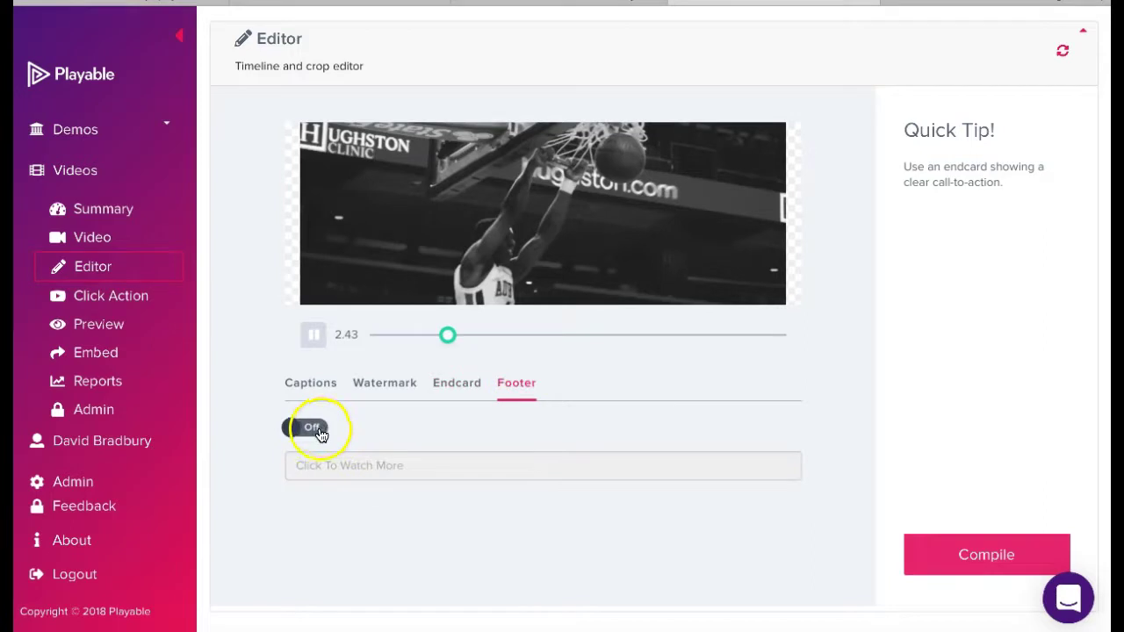
{"action": "left_click", "coordinate": [305, 428]}
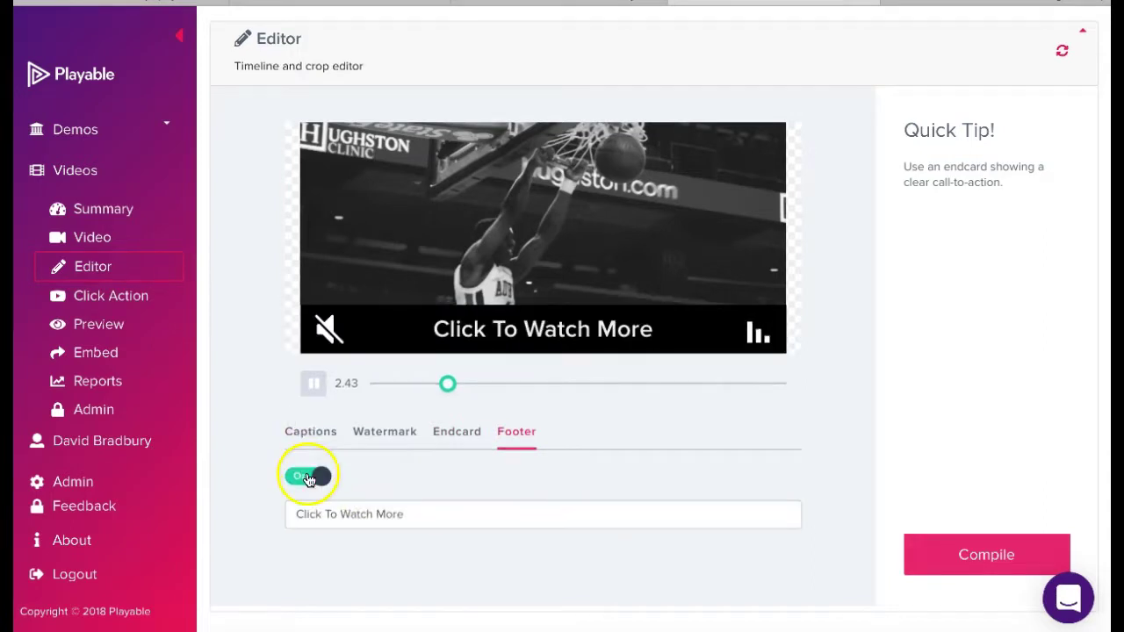
{"action": "left_click", "coordinate": [308, 477]}
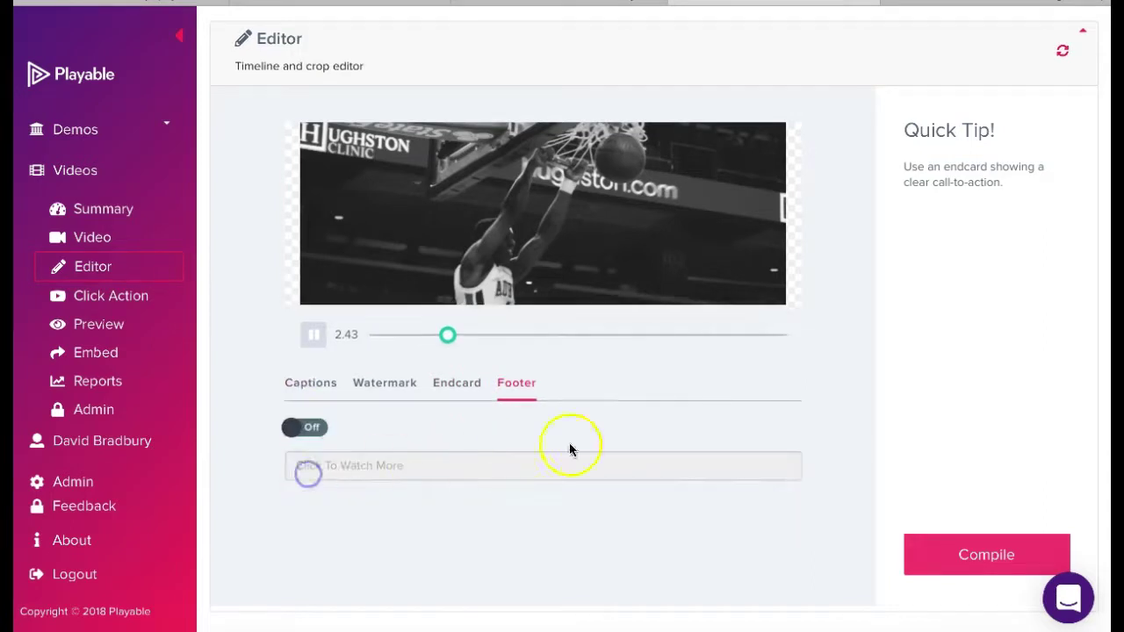
Step: Compile the clip and view its Summary at 9.89 s, 564 × 212 px
{"action": "left_click", "coordinate": [914, 561]}
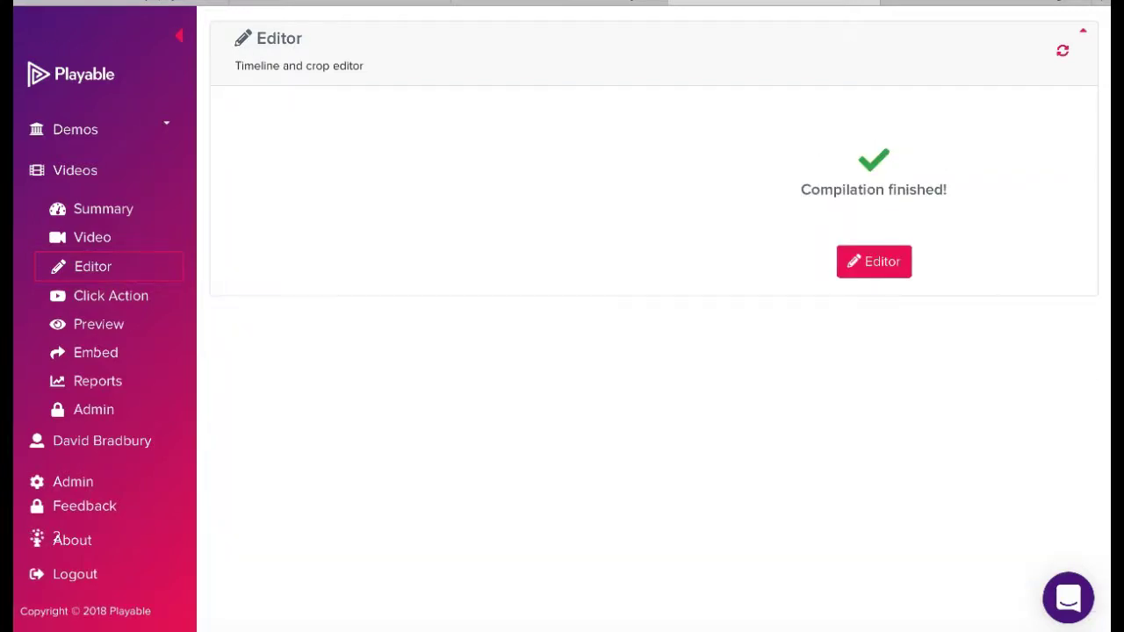
{"action": "left_click", "coordinate": [104, 209]}
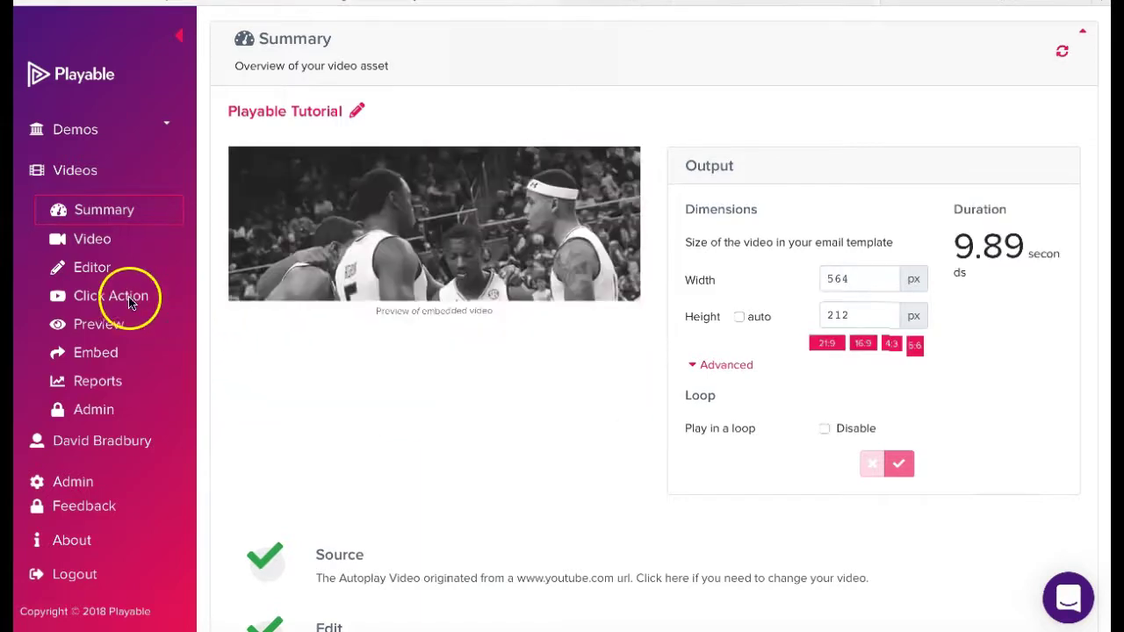
{"action": "left_click", "coordinate": [128, 299]}
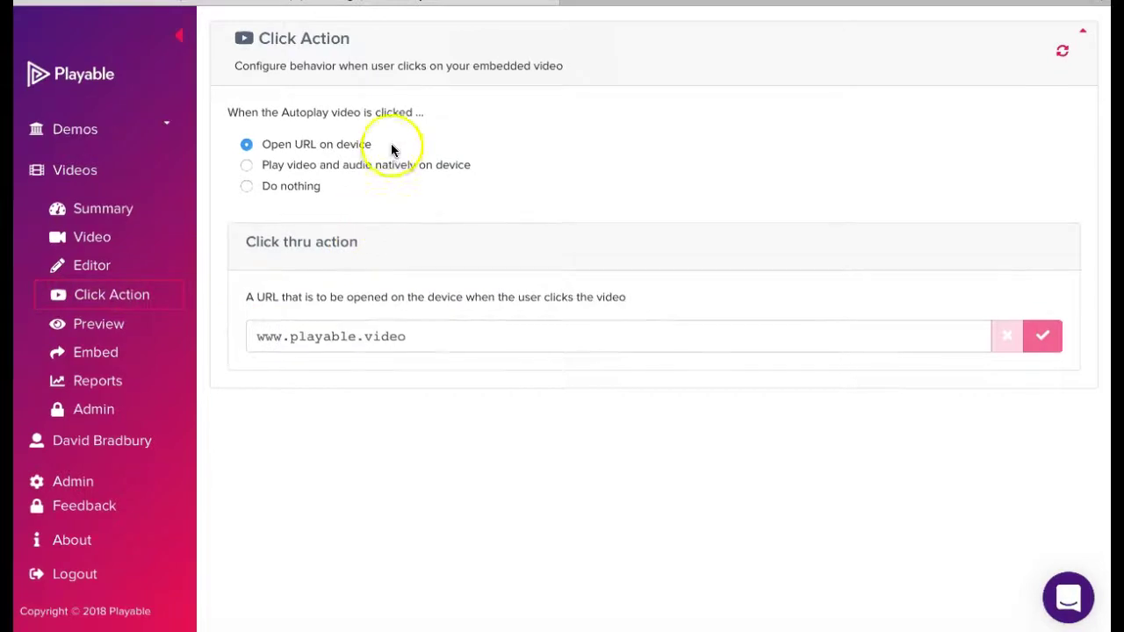
{"action": "left_click", "coordinate": [892, 7]}
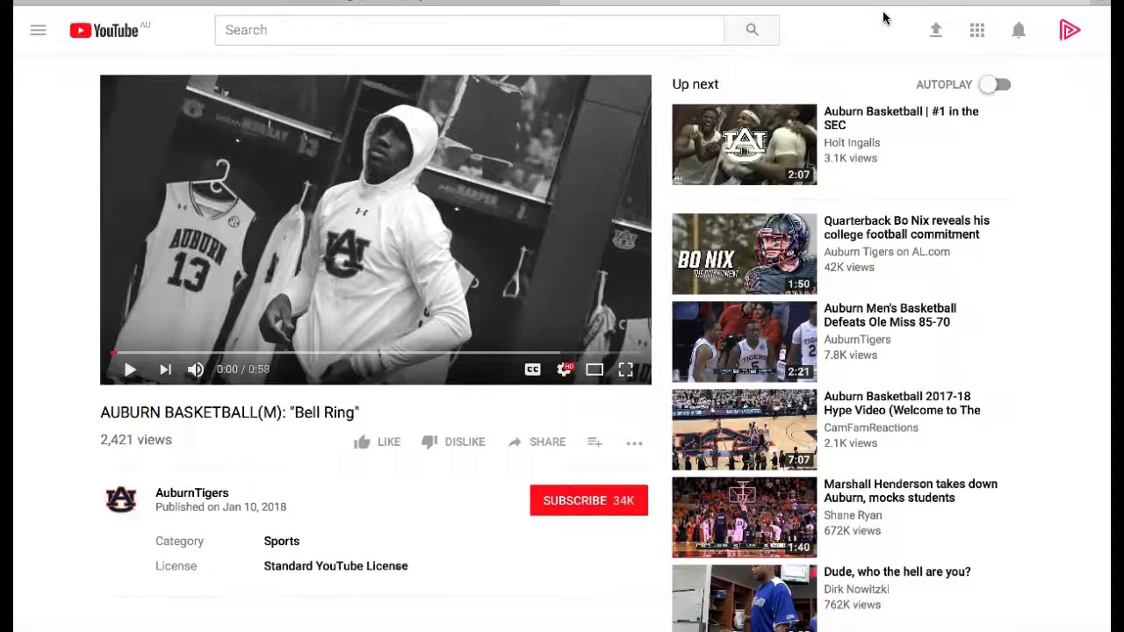
{"action": "left_click", "coordinate": [380, 7]}
{"action": "left_click_drag", "start_coordinate": [406, 339], "coordinate": [251, 339]}
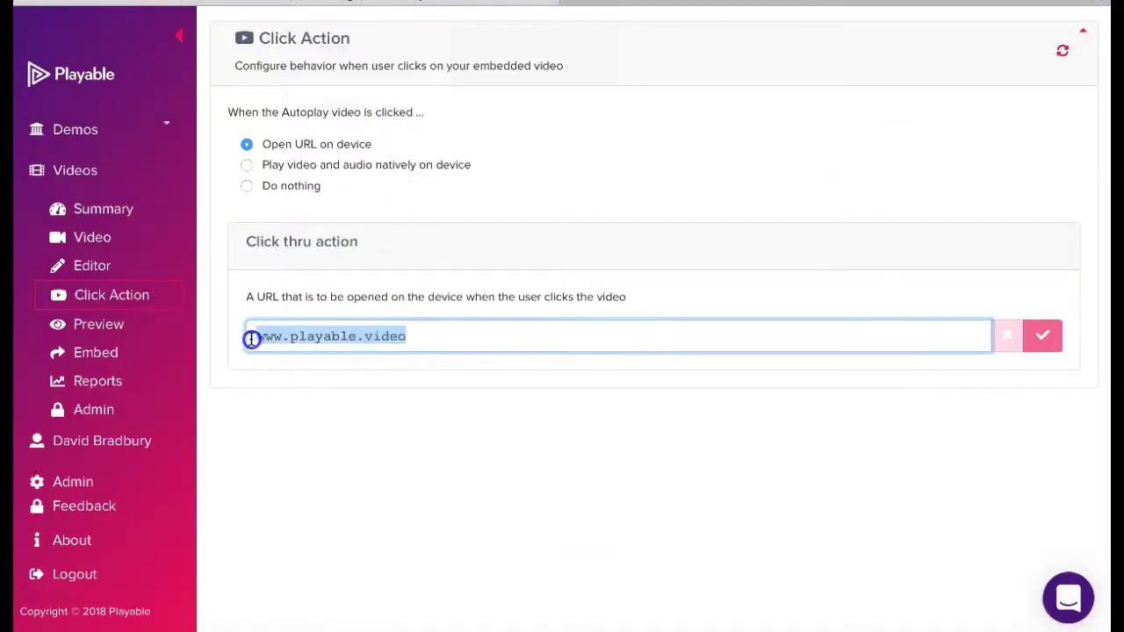
{"action": "key", "text": "BackSpace"}
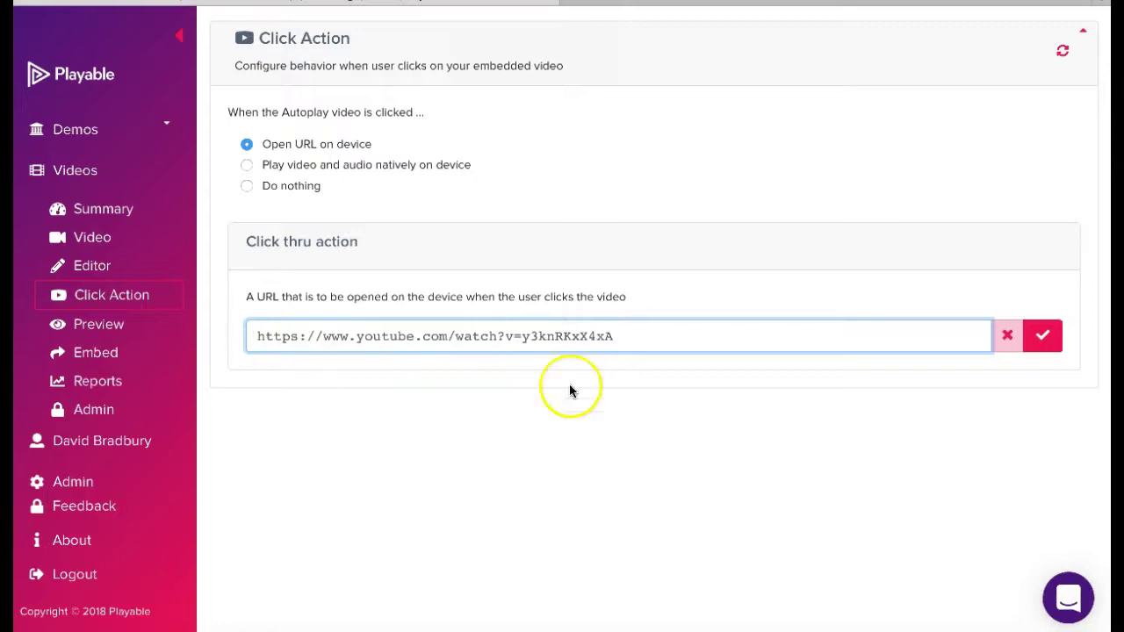
{"action": "left_click", "coordinate": [1039, 335]}
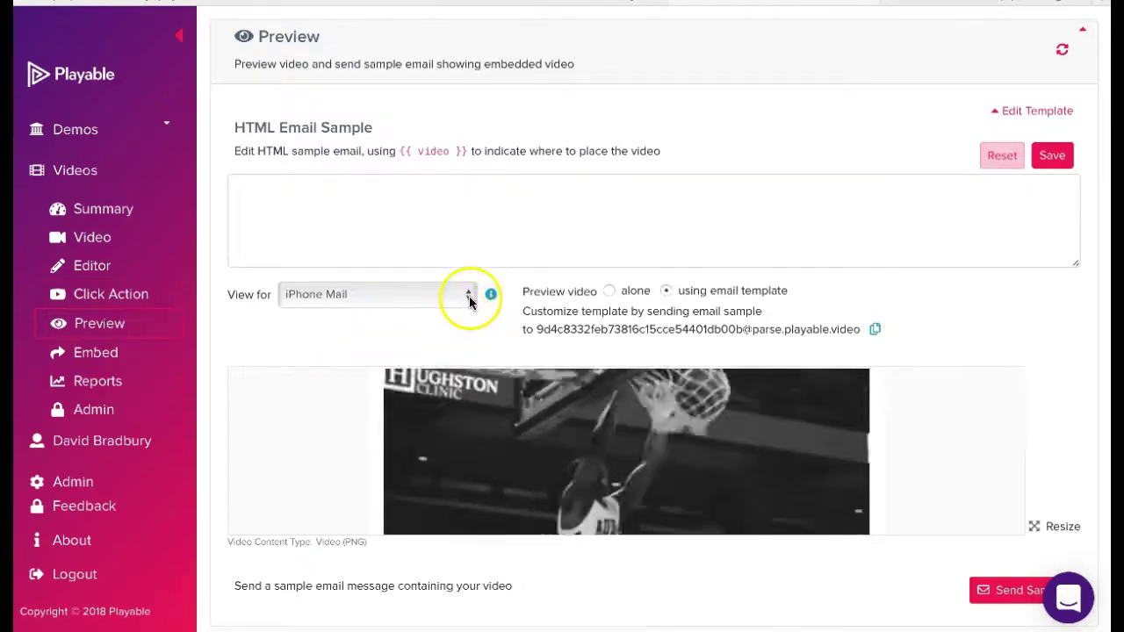
{"action": "left_click", "coordinate": [470, 299]}
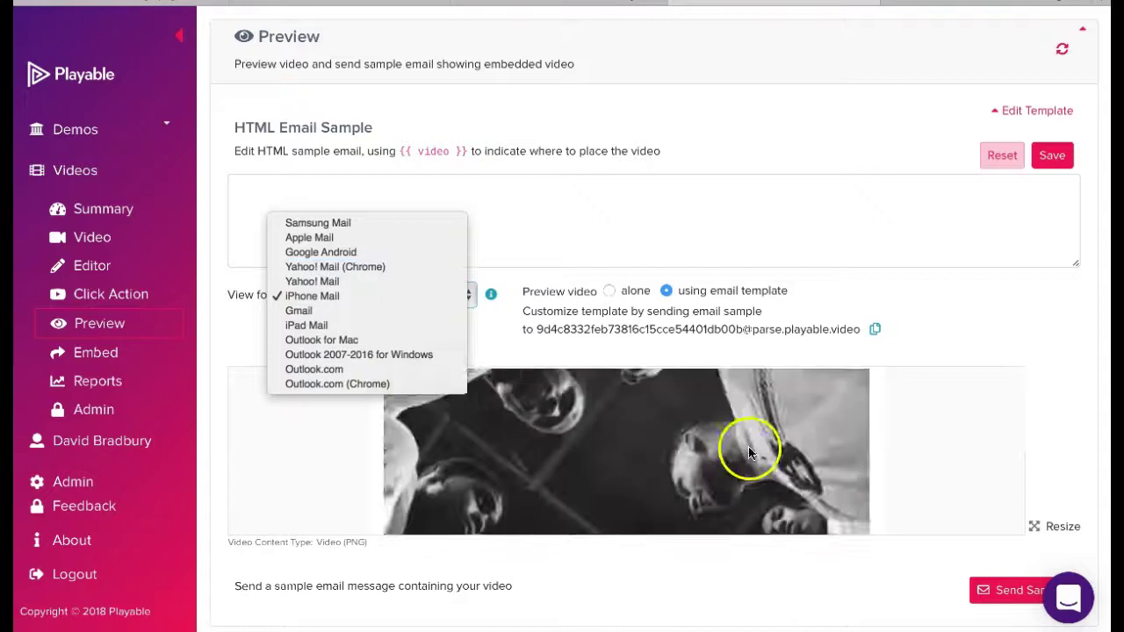
{"action": "left_click", "coordinate": [1015, 594]}
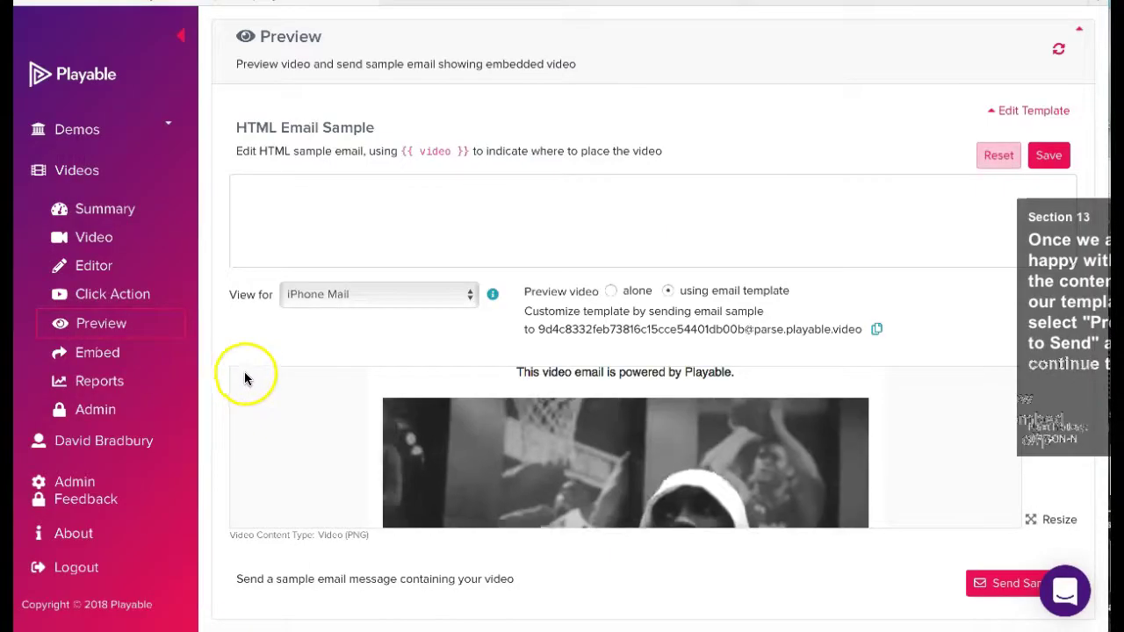
Step: Set the Playable embed provider to iContact and copy the clip's HTML embed code
{"action": "left_click", "coordinate": [101, 355]}
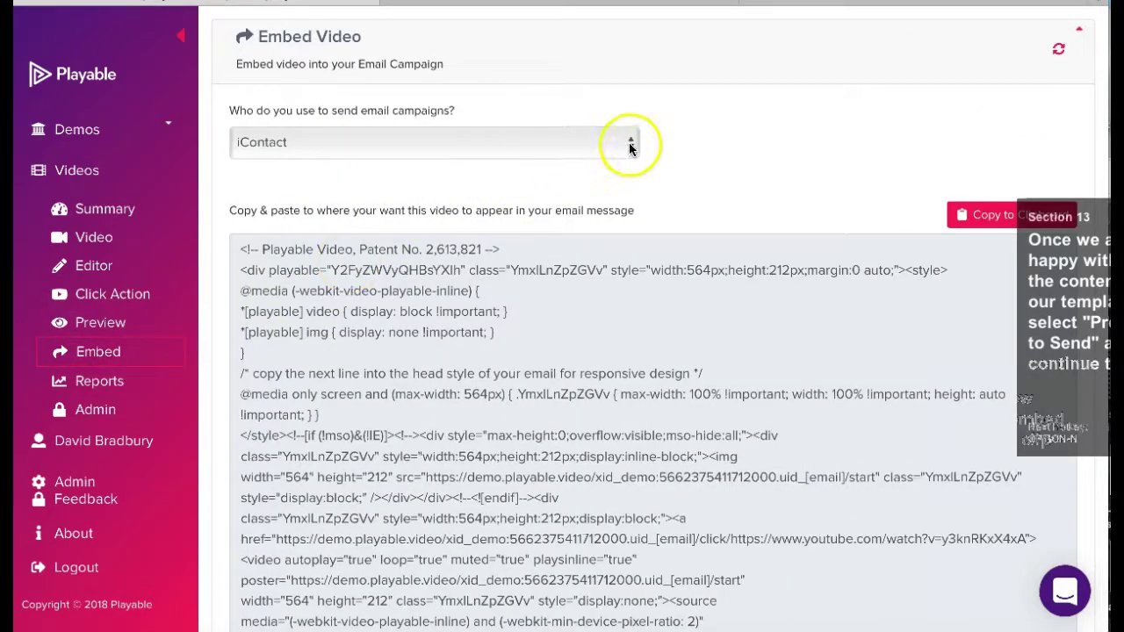
{"action": "left_click", "coordinate": [630, 149]}
{"action": "left_click", "coordinate": [559, 146]}
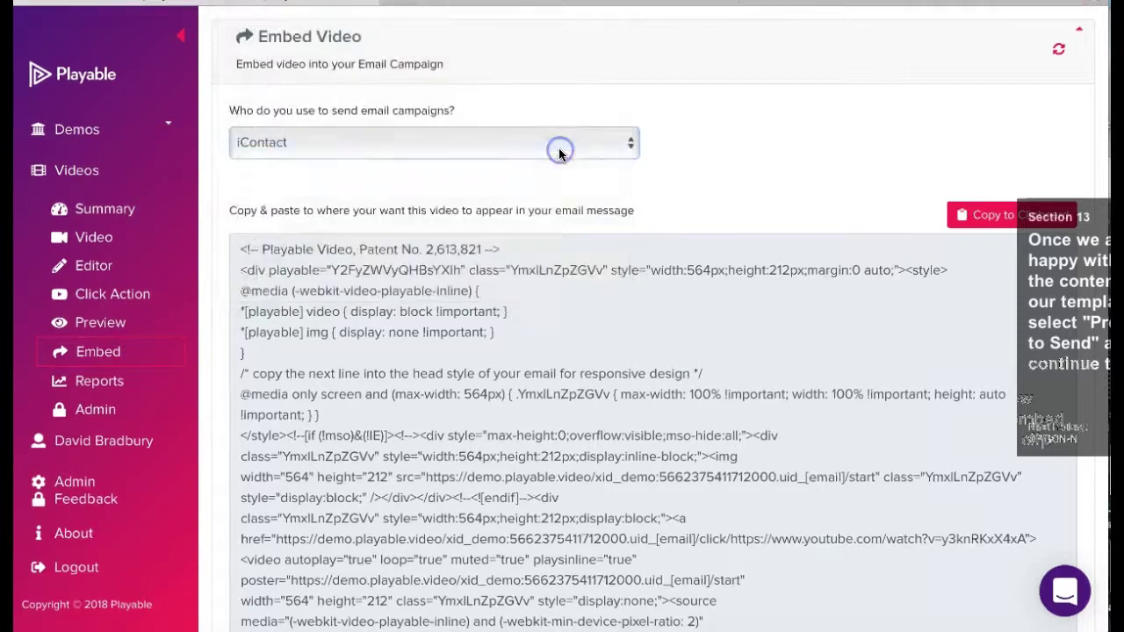
{"action": "left_click", "coordinate": [979, 220]}
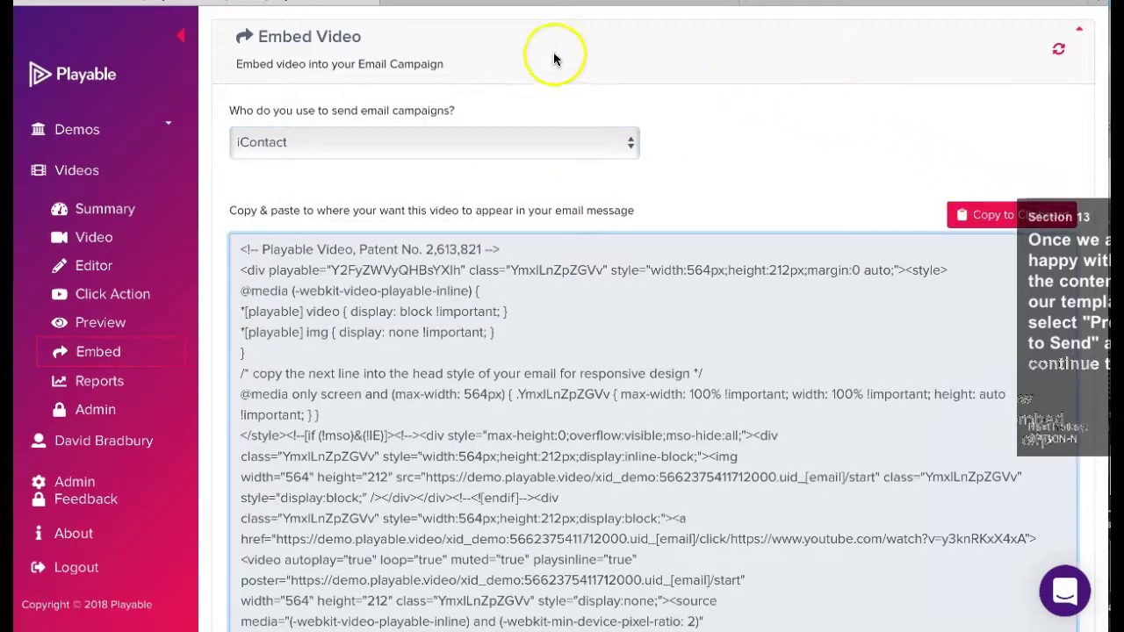
Step: Paste the copied Playable embed code into the empty HTML block of the iContact email
{"action": "left_click", "coordinate": [499, 3]}
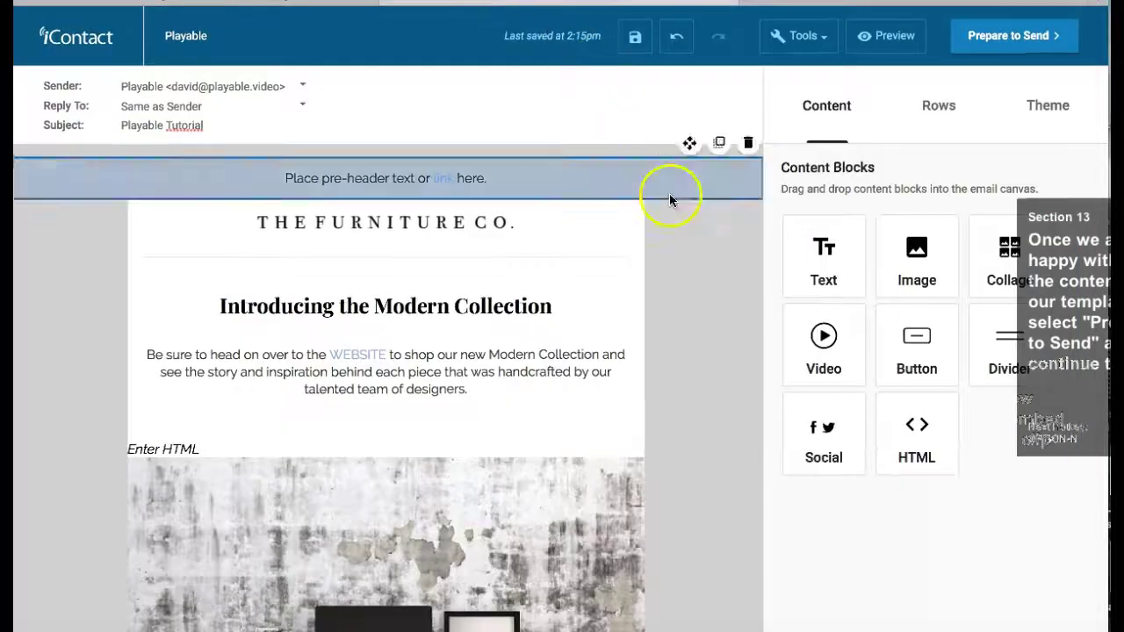
{"action": "left_click", "coordinate": [172, 452]}
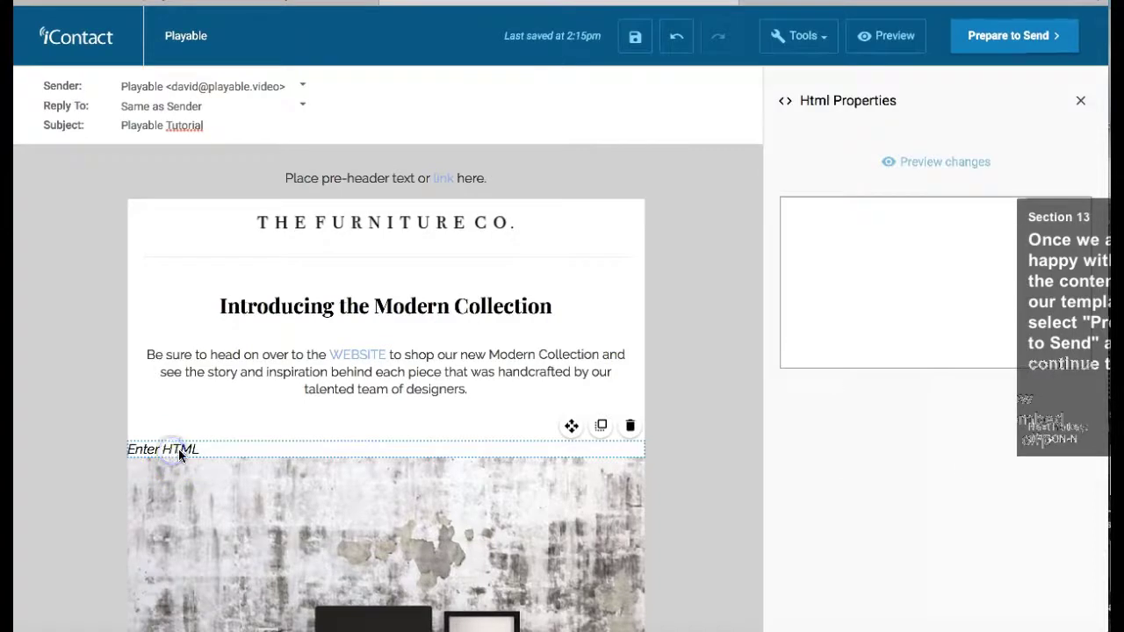
{"action": "left_click", "coordinate": [820, 221]}
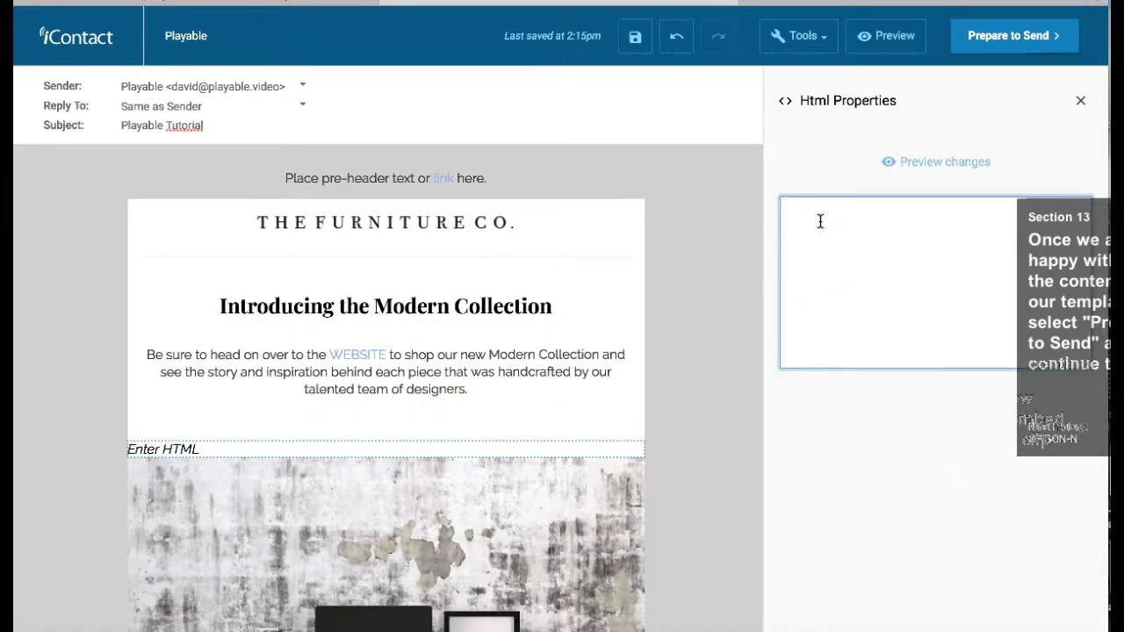
{"action": "key", "text": "ctrl+v"}
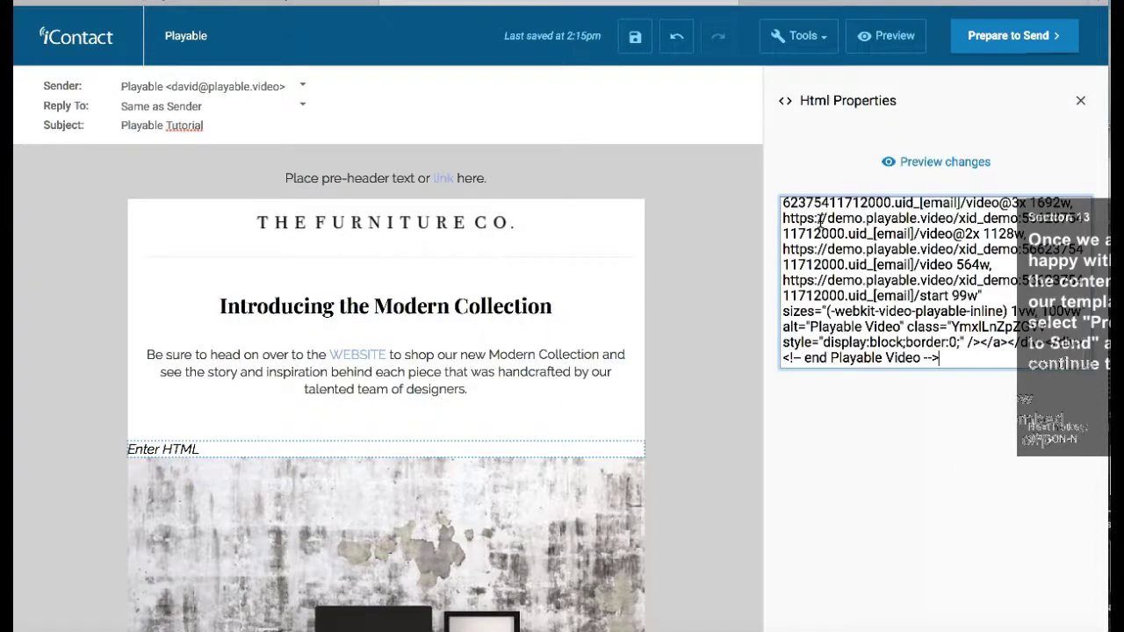
Step: Preview the email with the basketball clip and accept iContact's revised HTML
{"action": "left_click", "coordinate": [941, 164]}
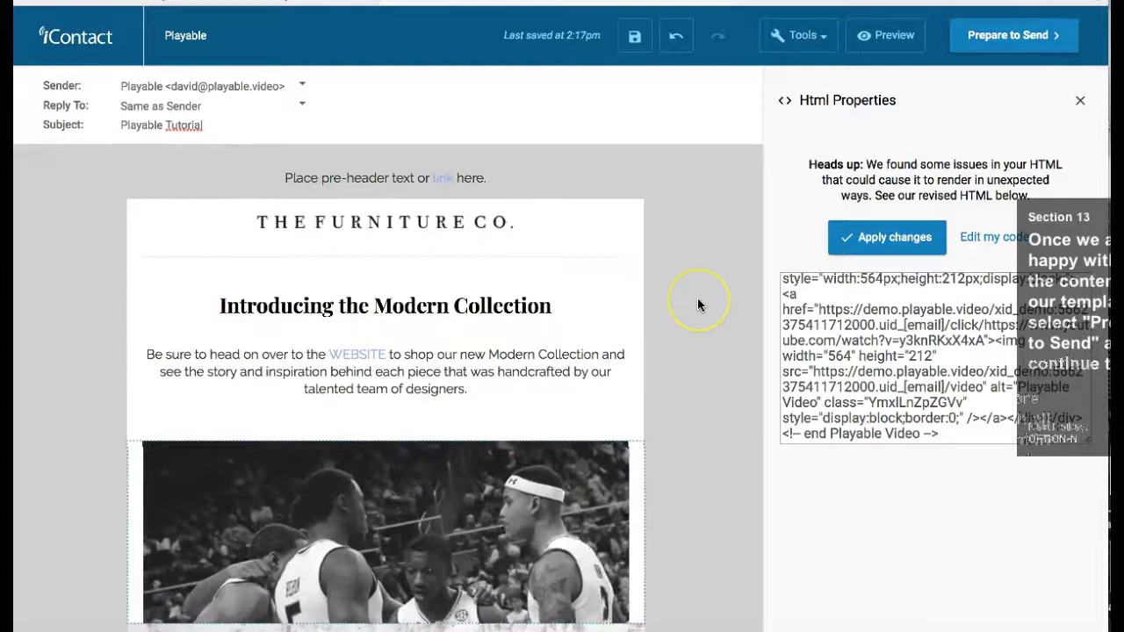
{"action": "scroll", "coordinate": [697, 300], "scroll_direction": "down", "scroll_amount": 1}
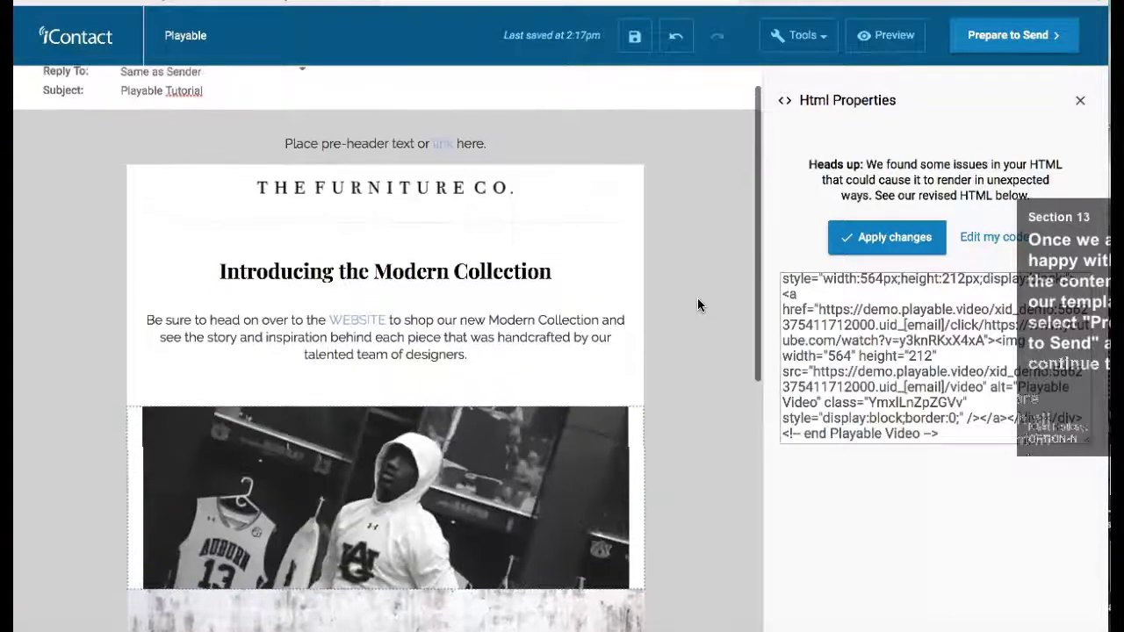
{"action": "scroll", "coordinate": [699, 305], "scroll_direction": "down", "scroll_amount": 1}
{"action": "scroll", "coordinate": [697, 305], "scroll_direction": "up", "scroll_amount": 1}
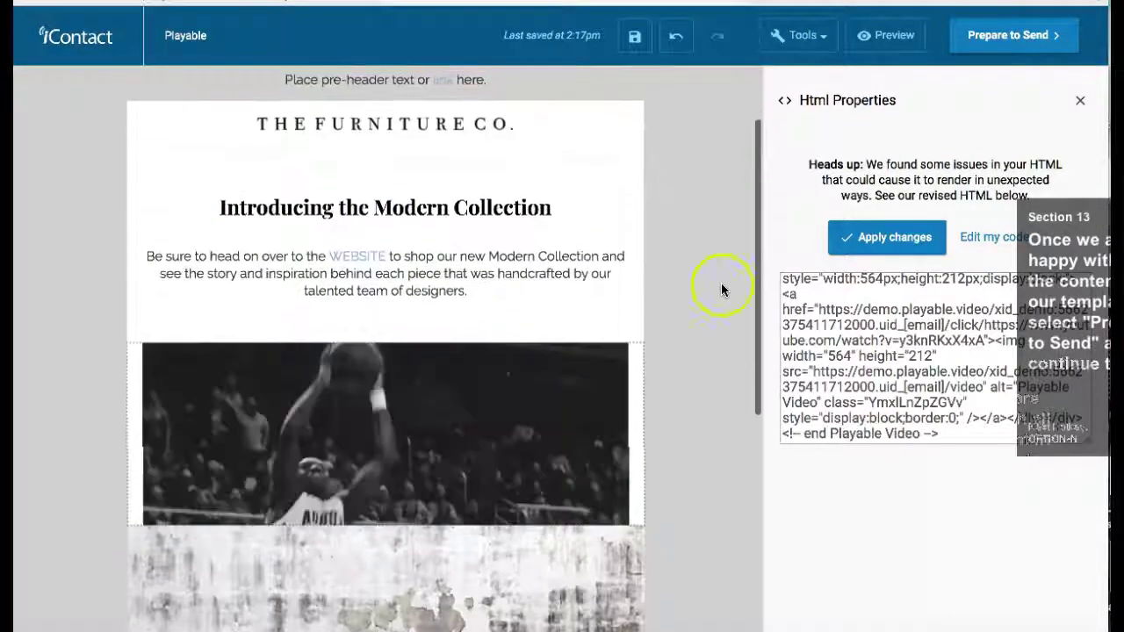
{"action": "left_click", "coordinate": [889, 239]}
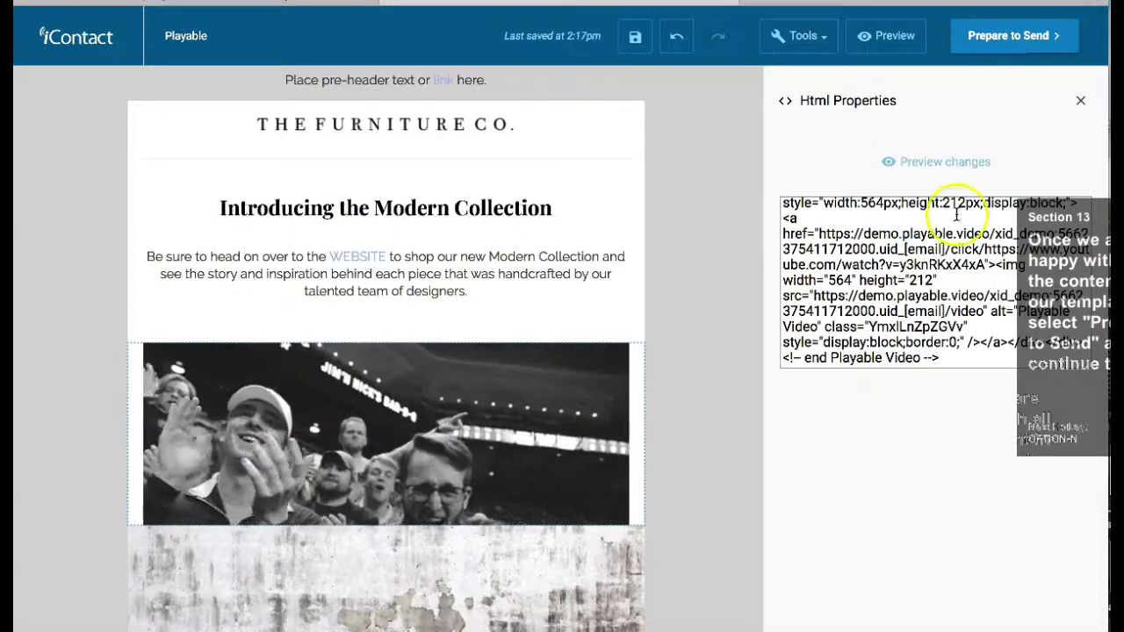